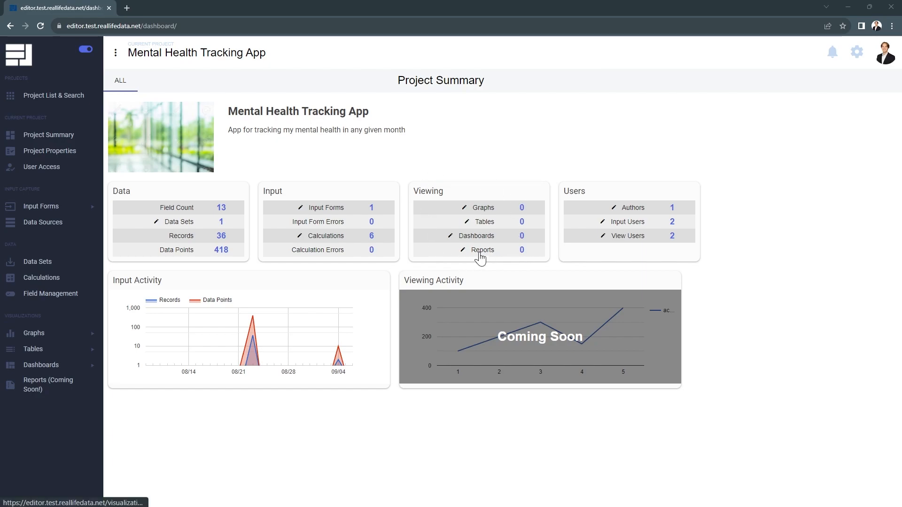
drag(531, 222, 425, 220)
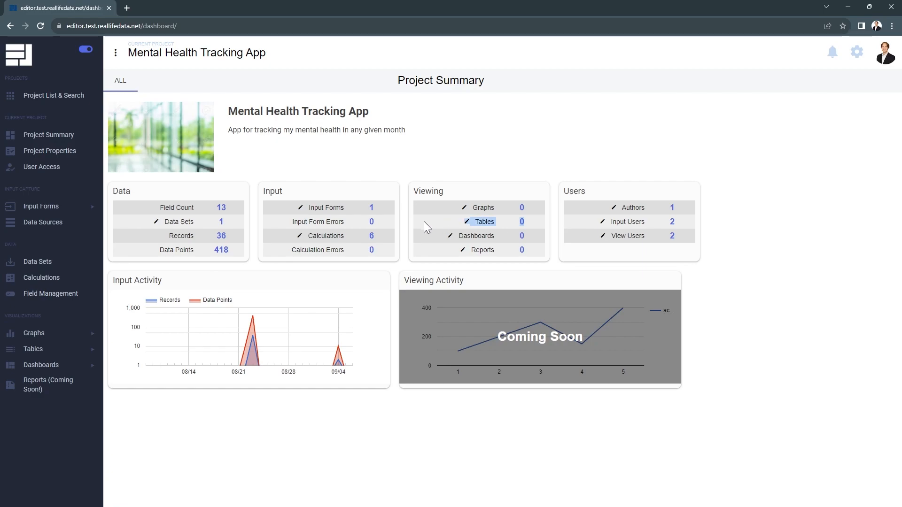
click(432, 219)
Add a new table to the project's table visualizations and open it for editing.
click(55, 356)
click(47, 366)
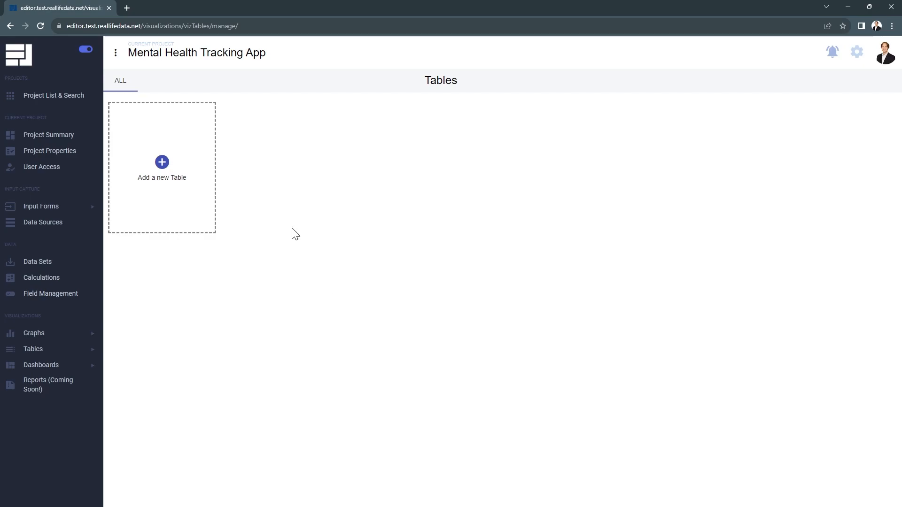
click(173, 179)
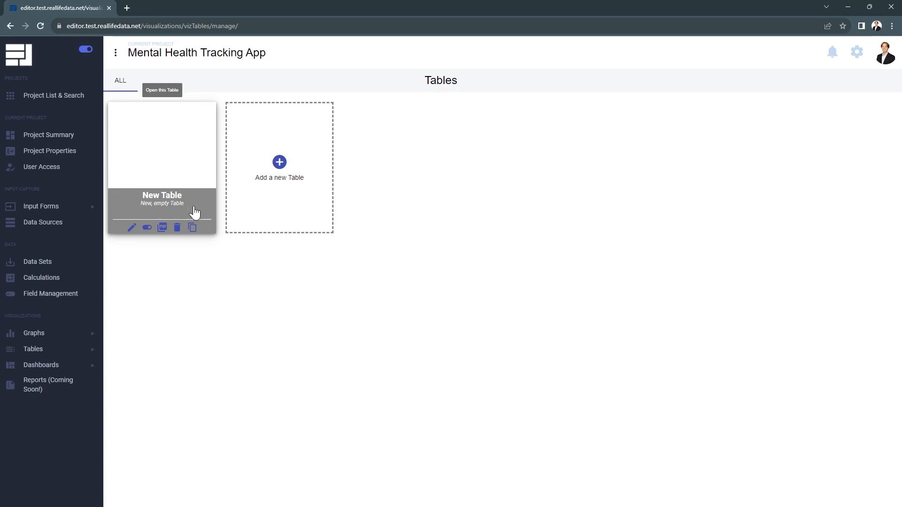
click(168, 163)
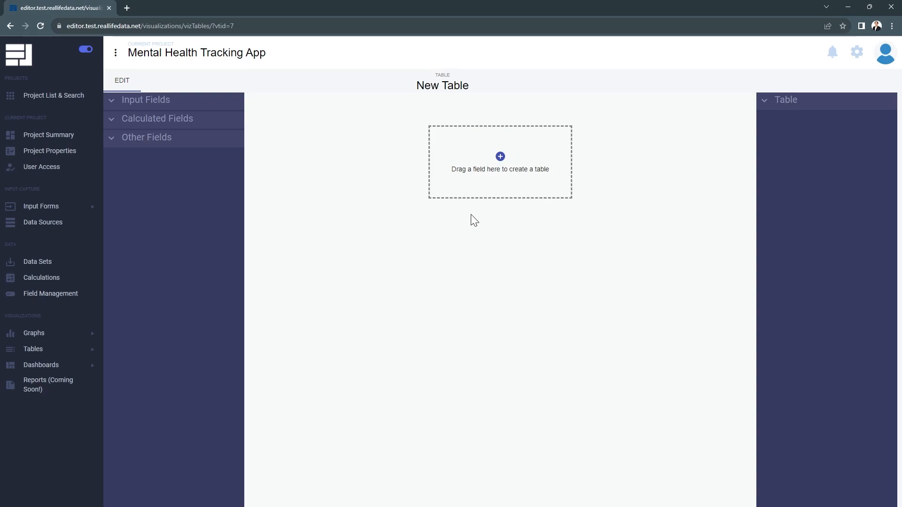
Expand the lists of input fields and calculated fields, and show the table's general properties.
click(178, 107)
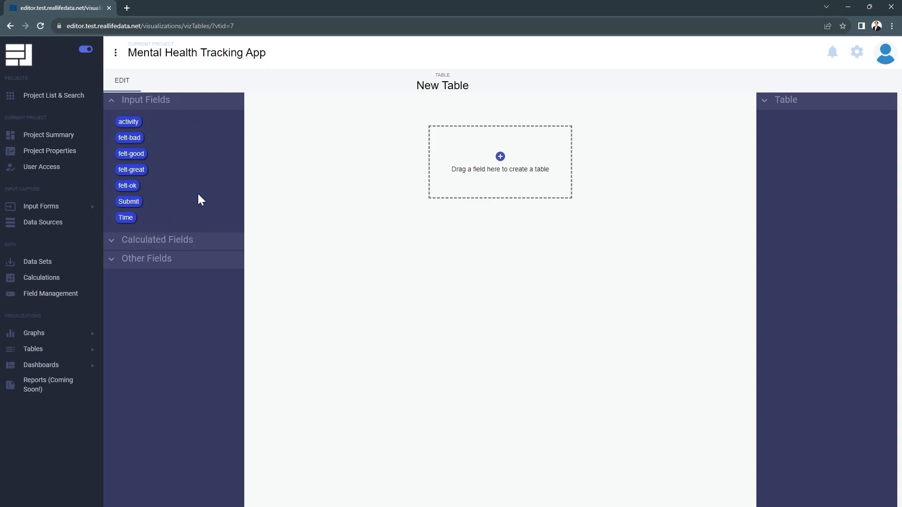
click(185, 249)
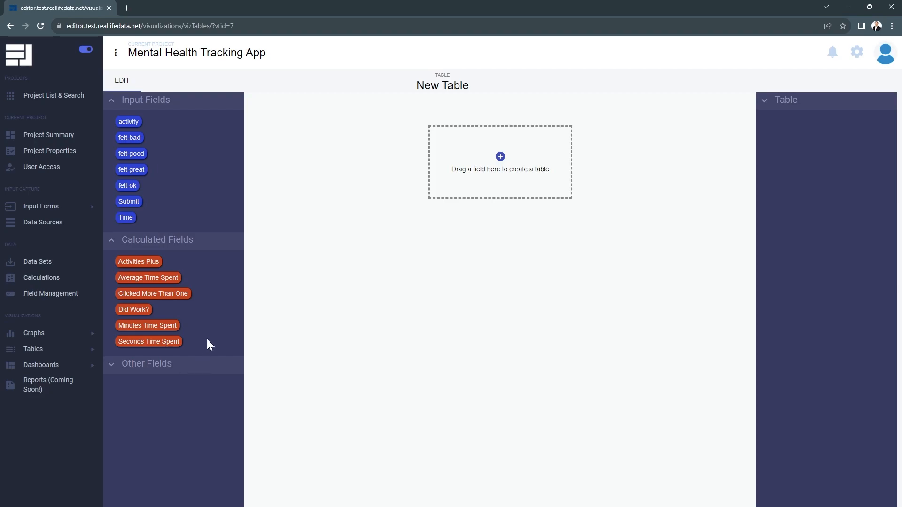
click(777, 109)
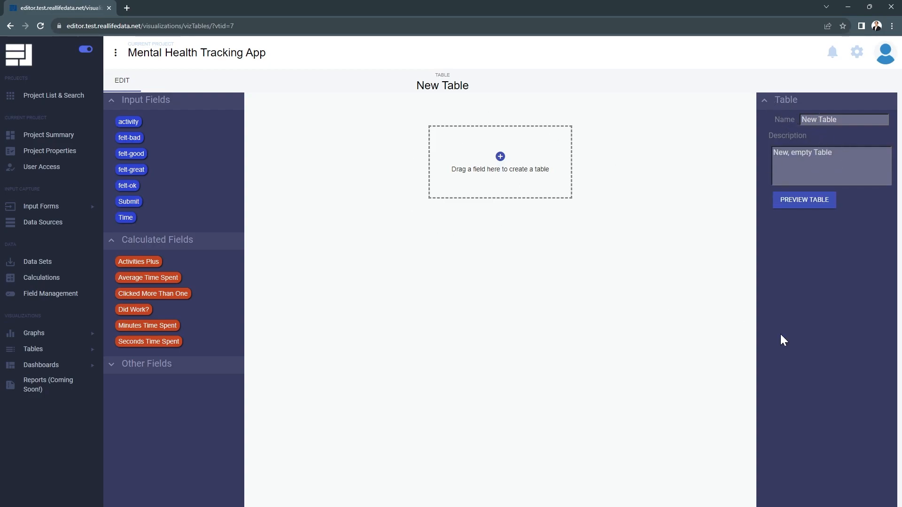
Name the table "Time Table" and set its description to "All the time stats for each activity".
drag(845, 119, 801, 123)
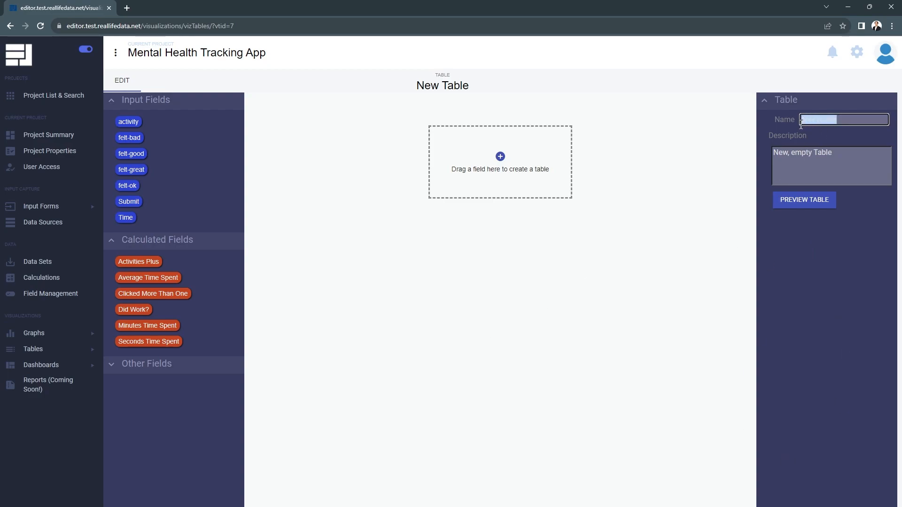
text(Time Table)
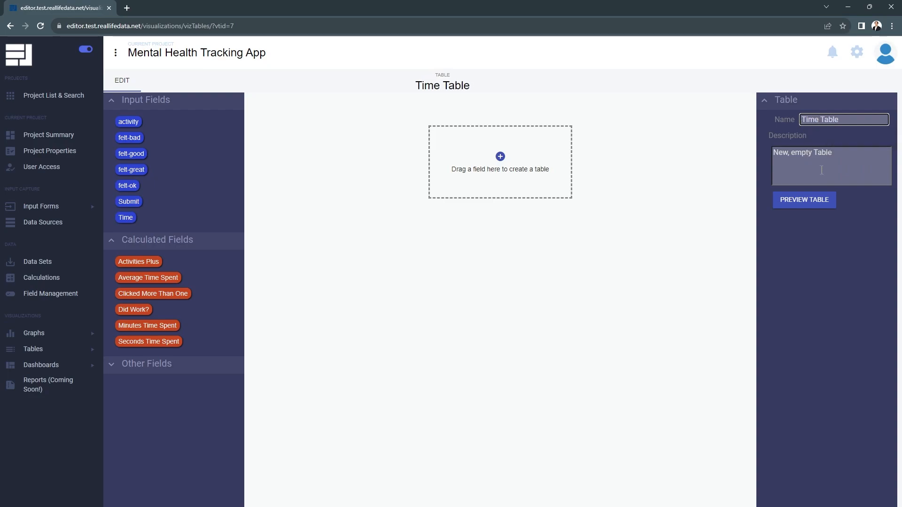
drag(821, 170, 771, 155)
key(BackSpace)
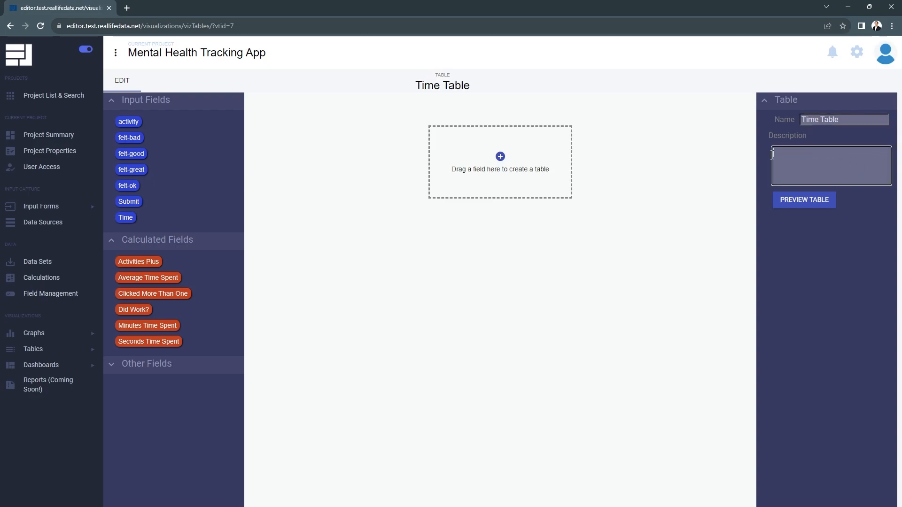
text(All the time)
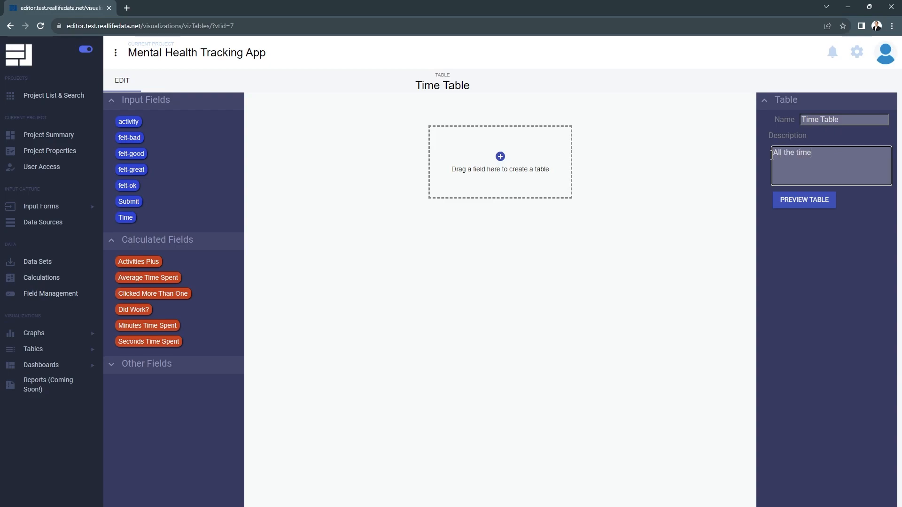
text( stats for each activity)
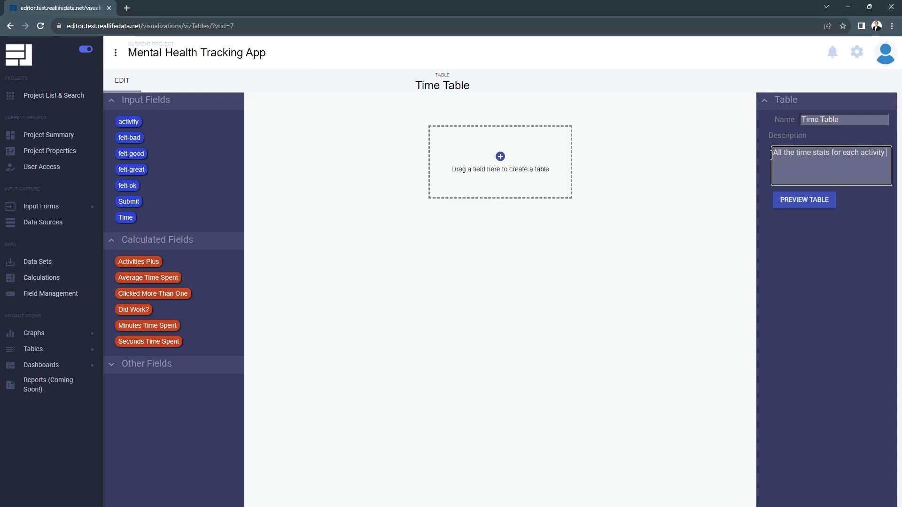
click(637, 217)
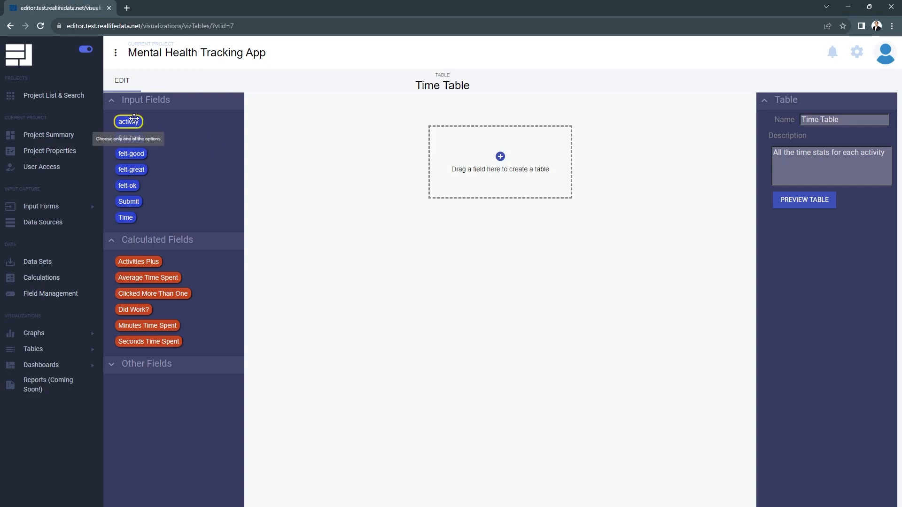
Create the table from the activity input field and add the Time field as the column after it.
drag(134, 119, 478, 174)
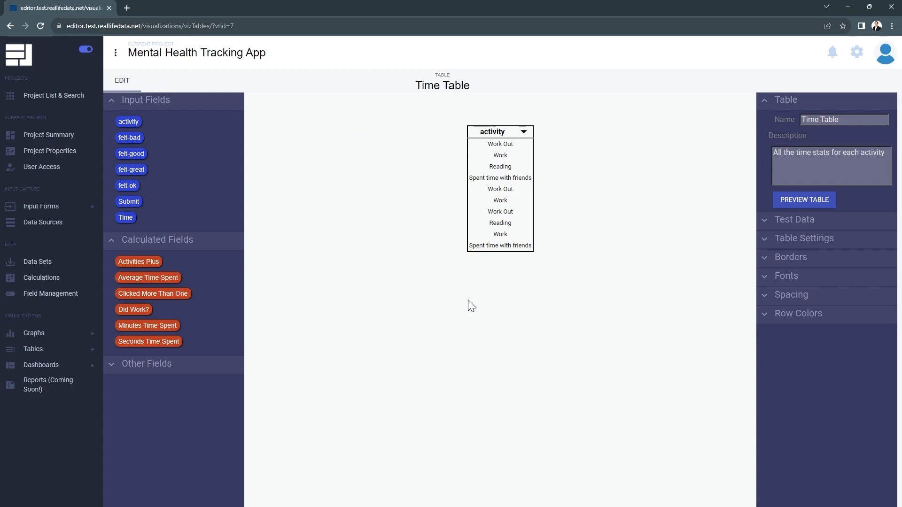
mouse_move(509, 139)
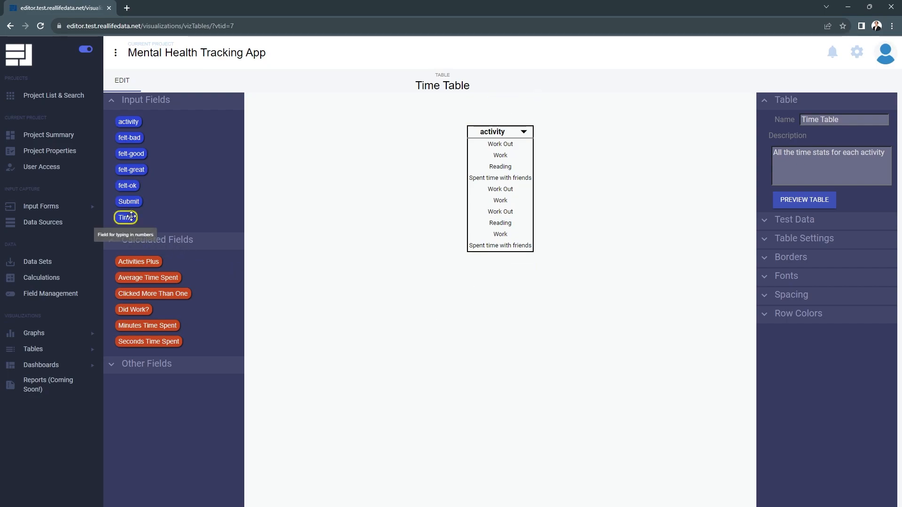
drag(132, 215, 229, 223)
drag(571, 219, 535, 194)
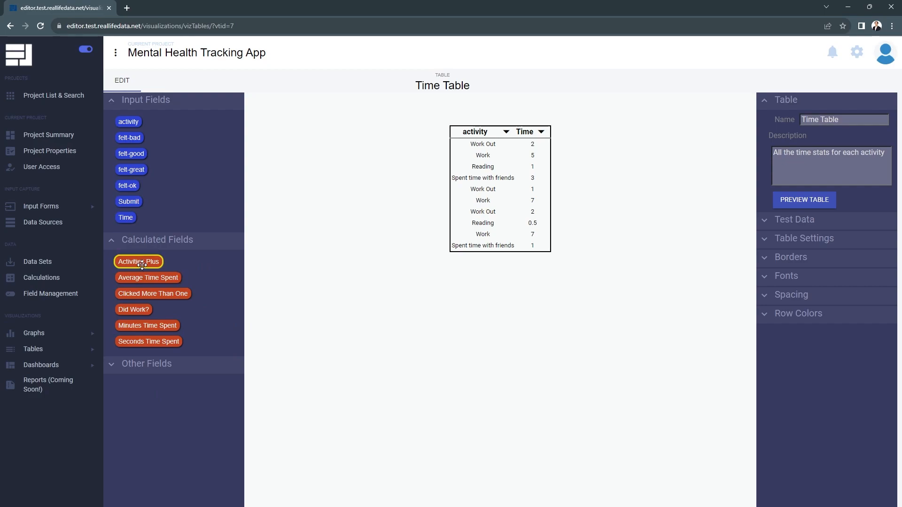
Insert the Activities Plus column between activity and Time, and append Minutes Time Spent and Seconds Time Spent after Time.
drag(142, 265, 516, 198)
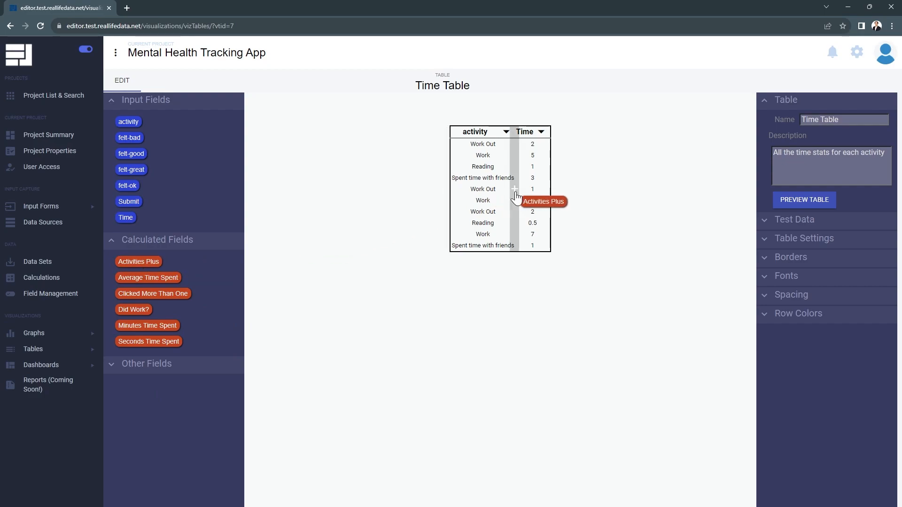
drag(516, 197, 517, 198)
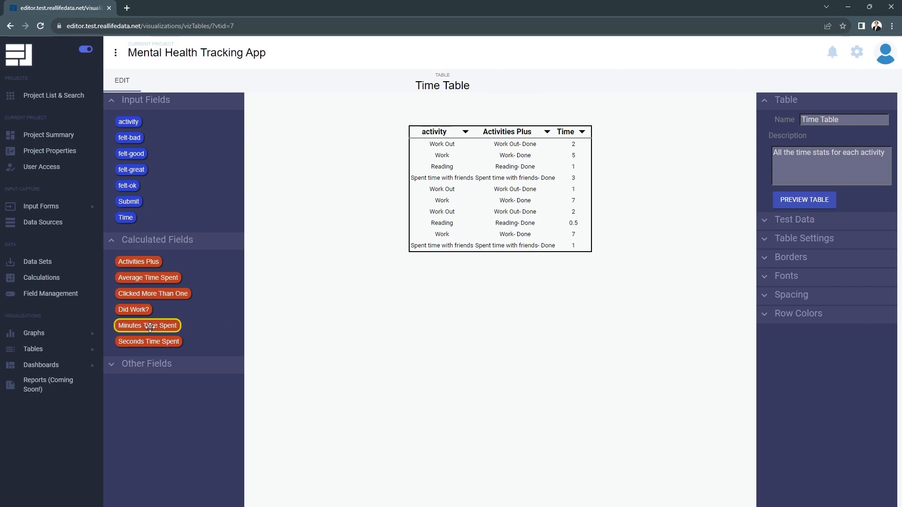
drag(150, 328, 592, 195)
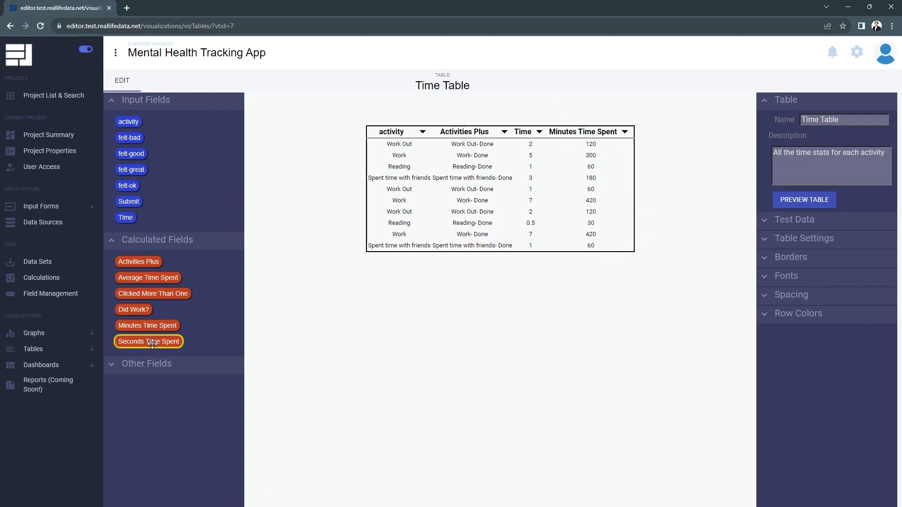
drag(148, 341, 646, 193)
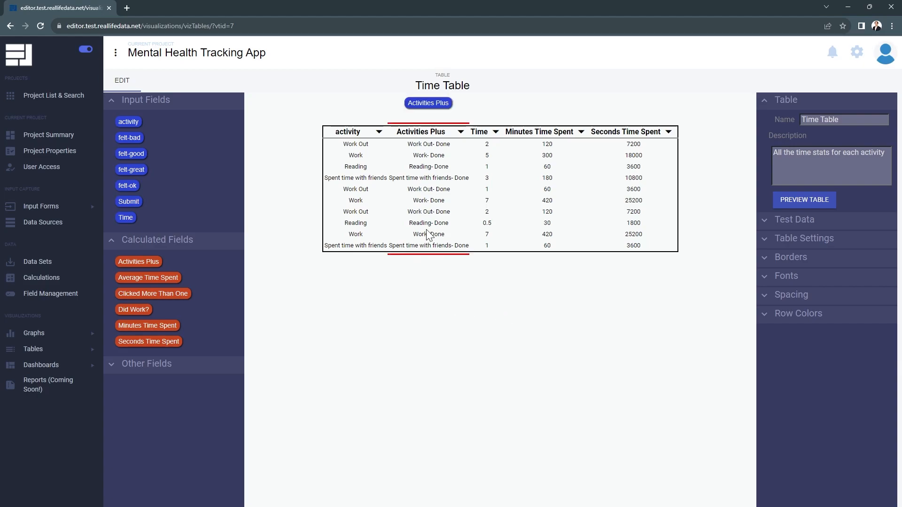
Remove the Activities Plus column from the table.
click(433, 182)
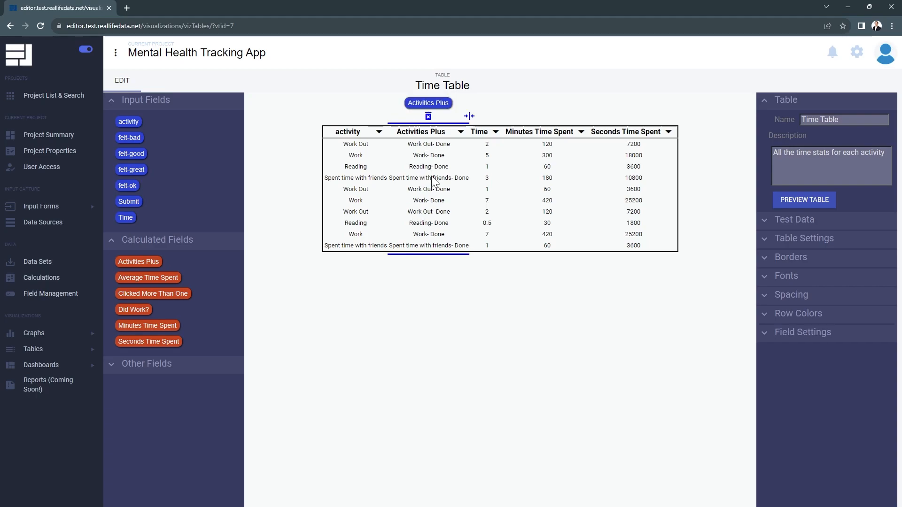
click(428, 117)
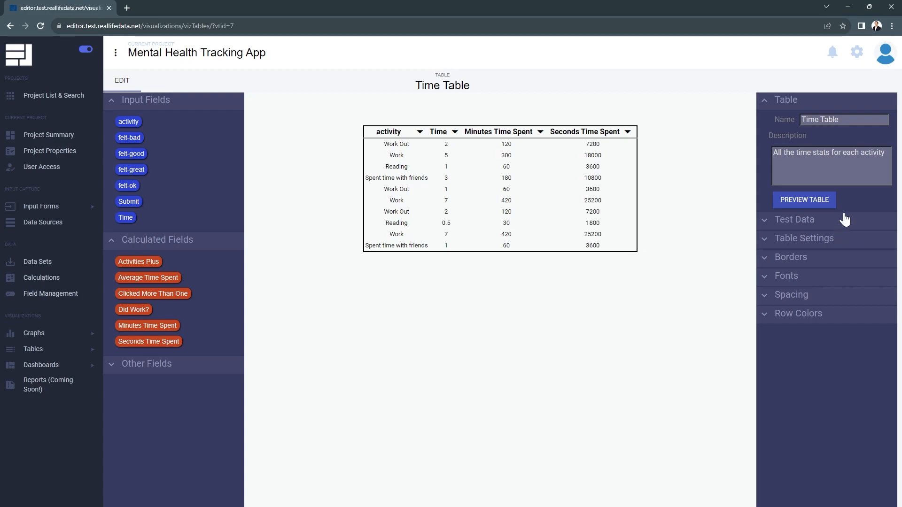
Set the header separator border to a width of 6.0 and the red colour #d04040.
click(779, 104)
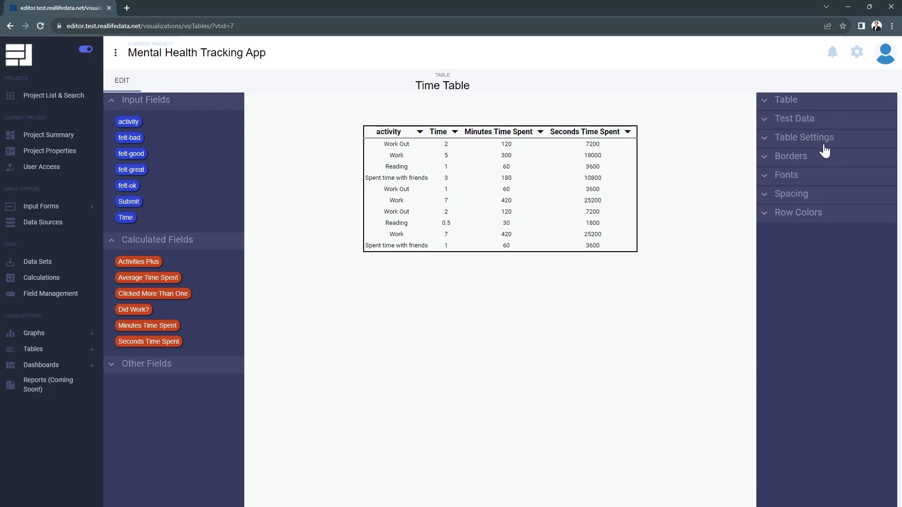
click(777, 161)
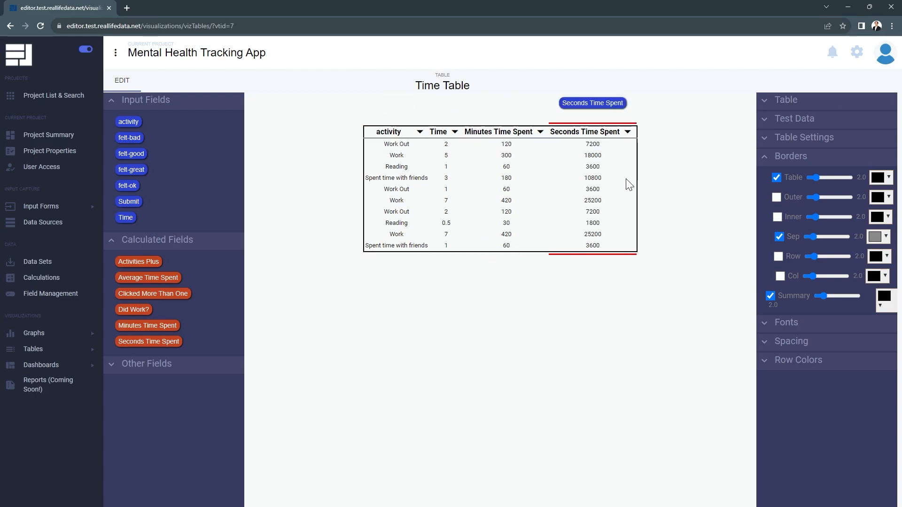
click(779, 237)
click(779, 237)
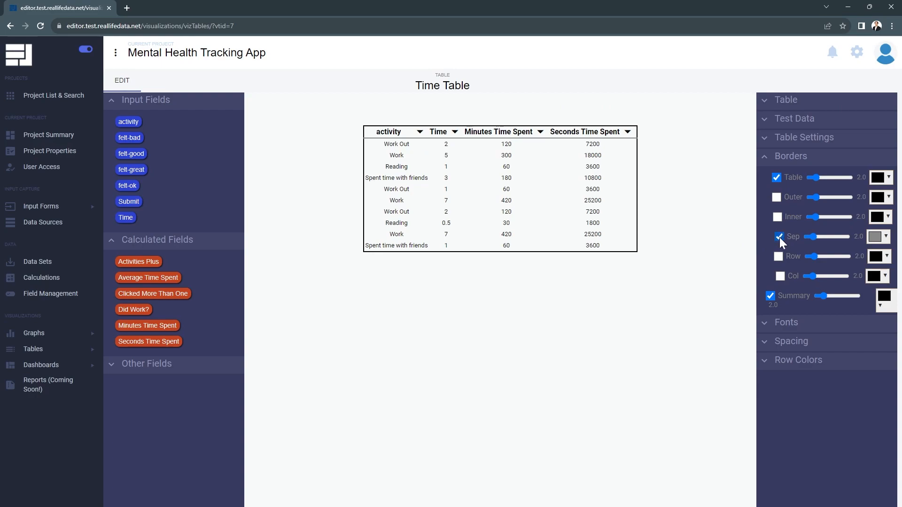
click(830, 236)
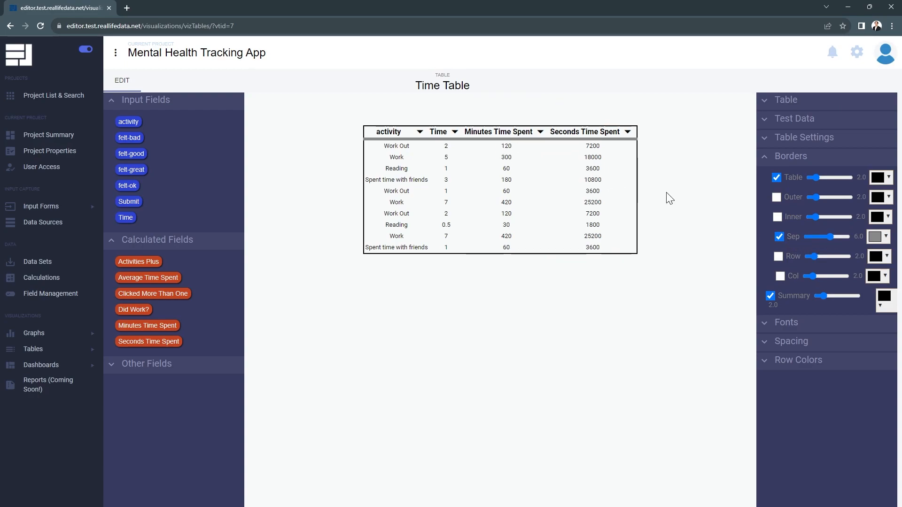
click(885, 238)
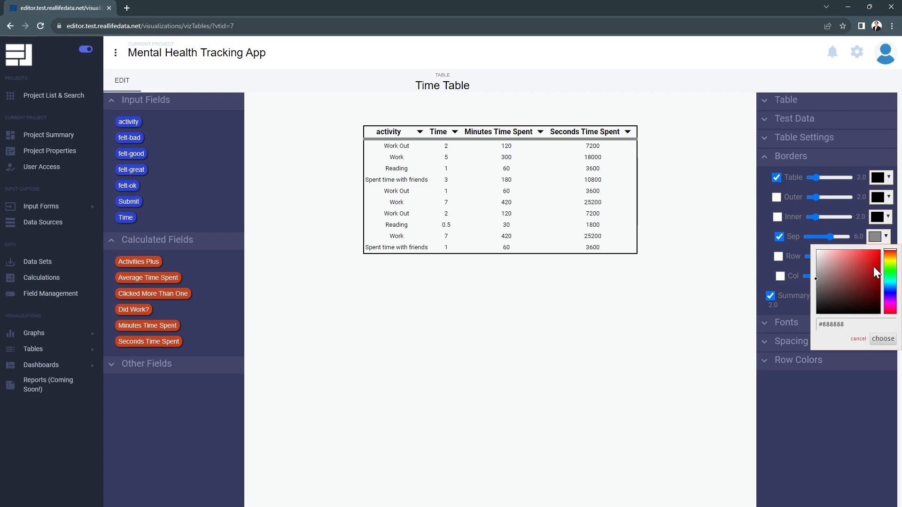
click(860, 260)
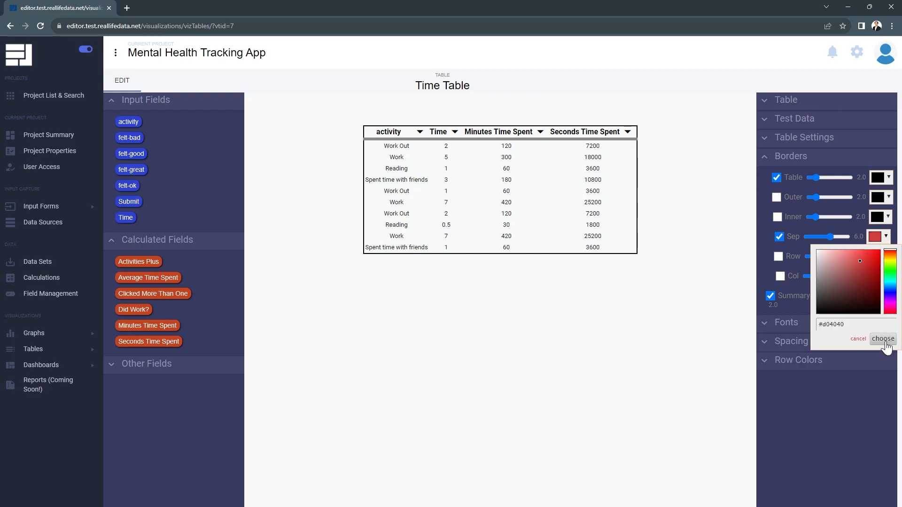
click(883, 339)
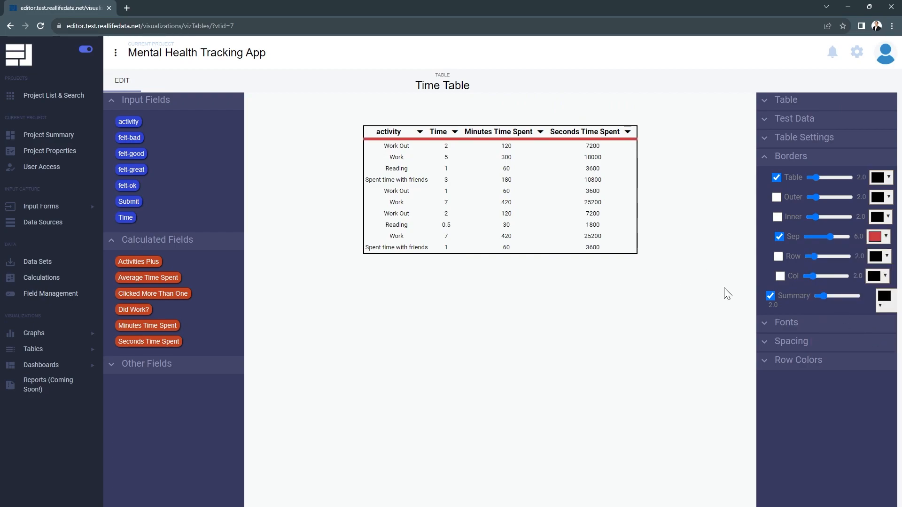
Turn on the column and inner borders, trying the row borders and switching them off again.
click(780, 275)
click(777, 257)
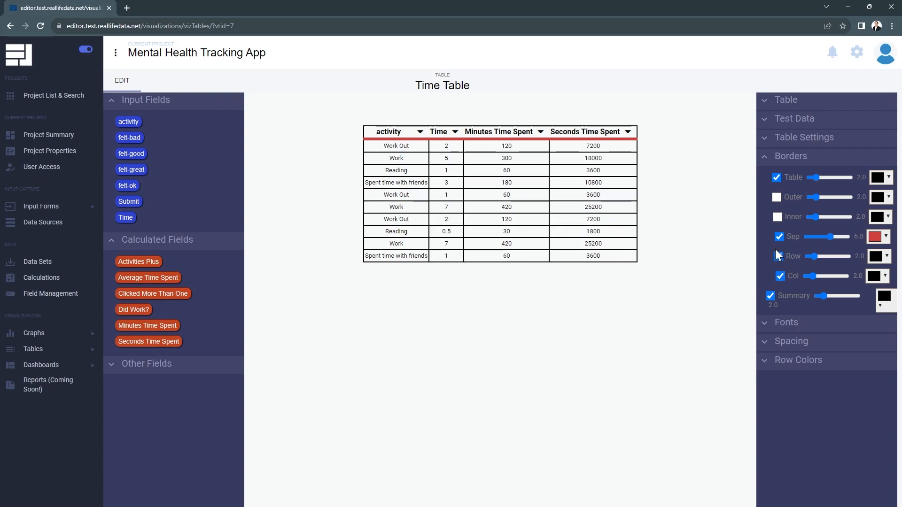
click(777, 217)
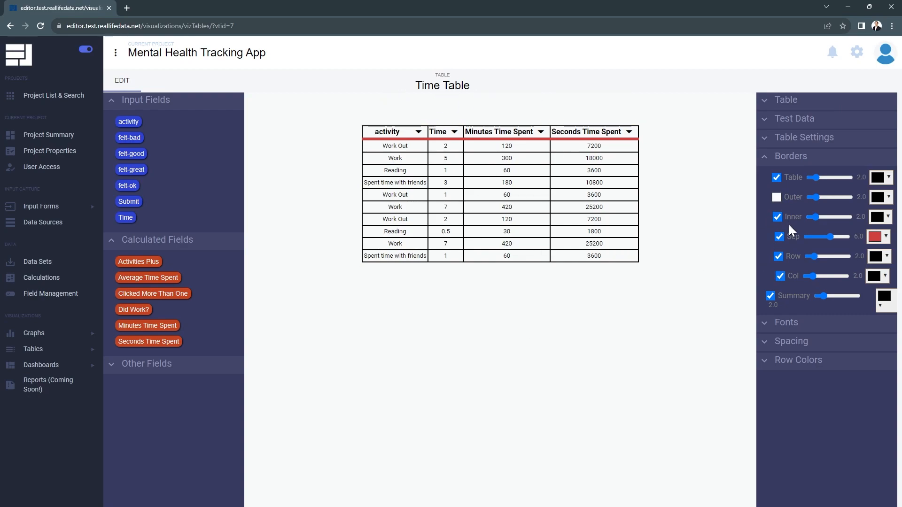
click(778, 257)
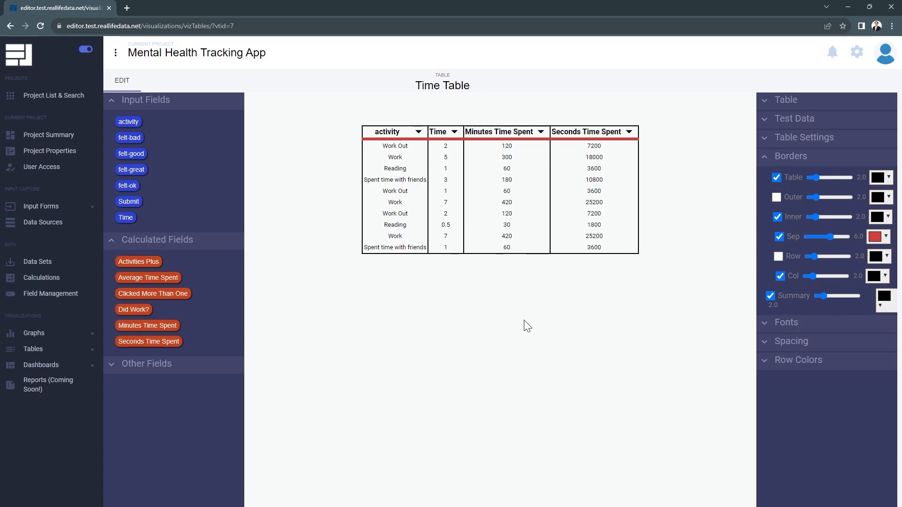
Make the table's header text italic and set its font size to 42.
click(764, 156)
click(764, 175)
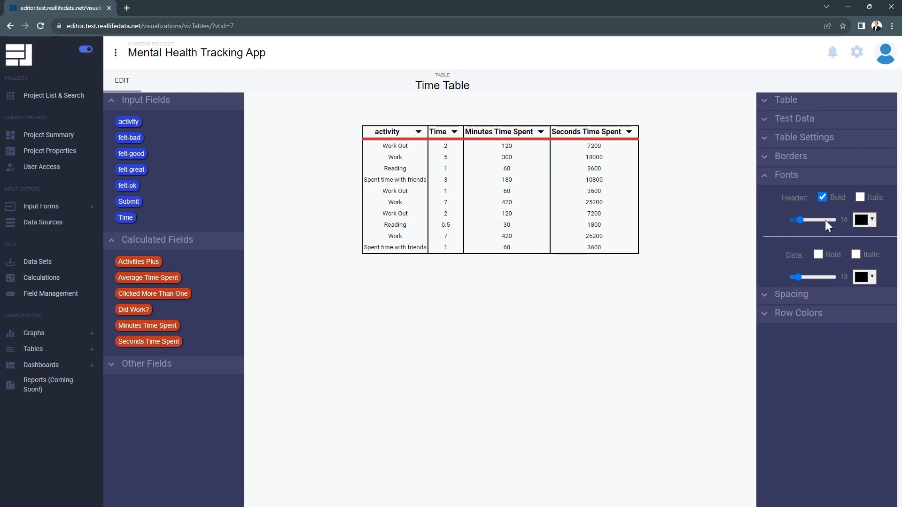
click(858, 198)
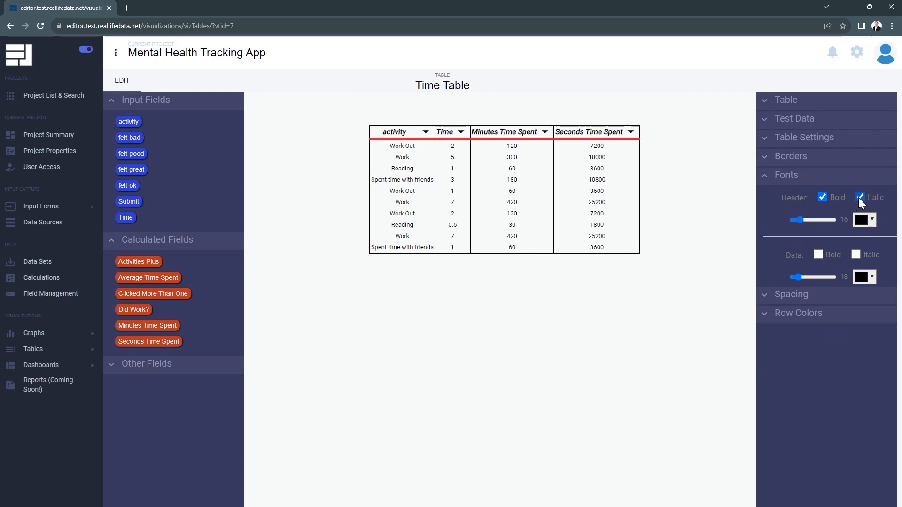
click(816, 221)
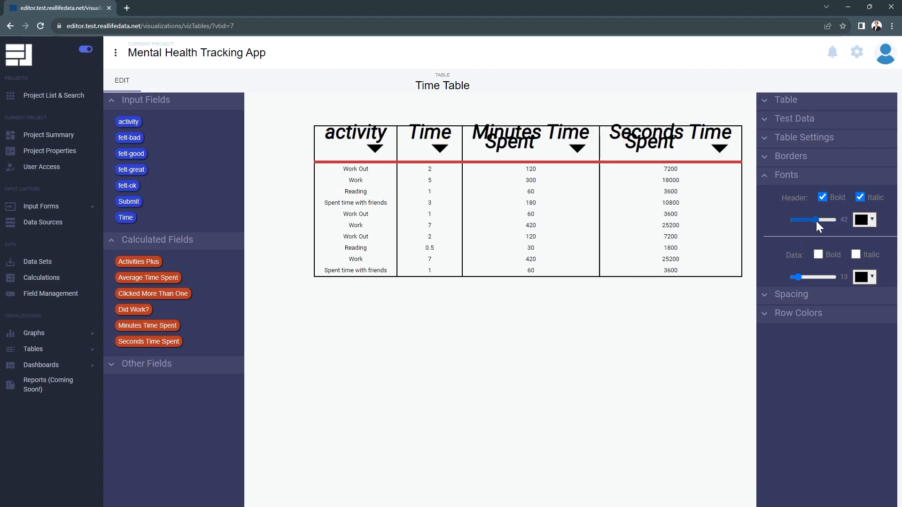
Reduce the table's header font size to 22 and change the header text colour to blue-violet.
drag(816, 221, 804, 221)
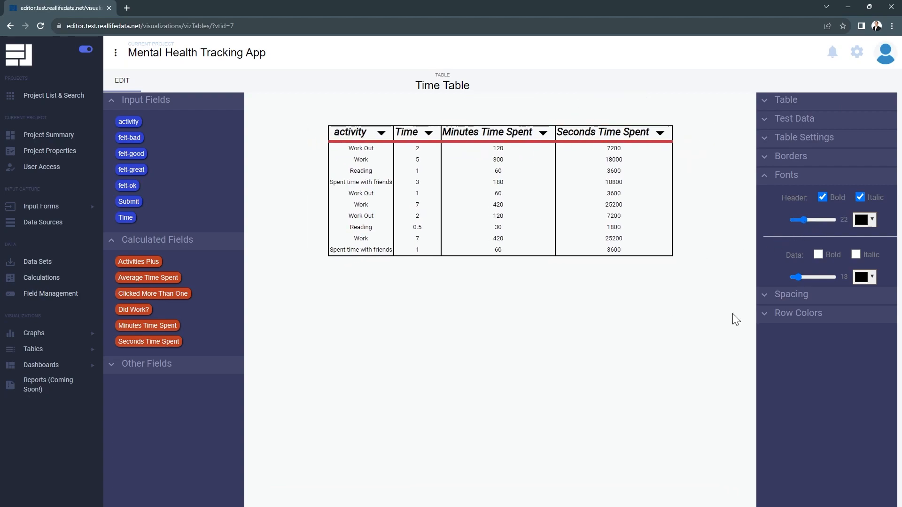
click(869, 222)
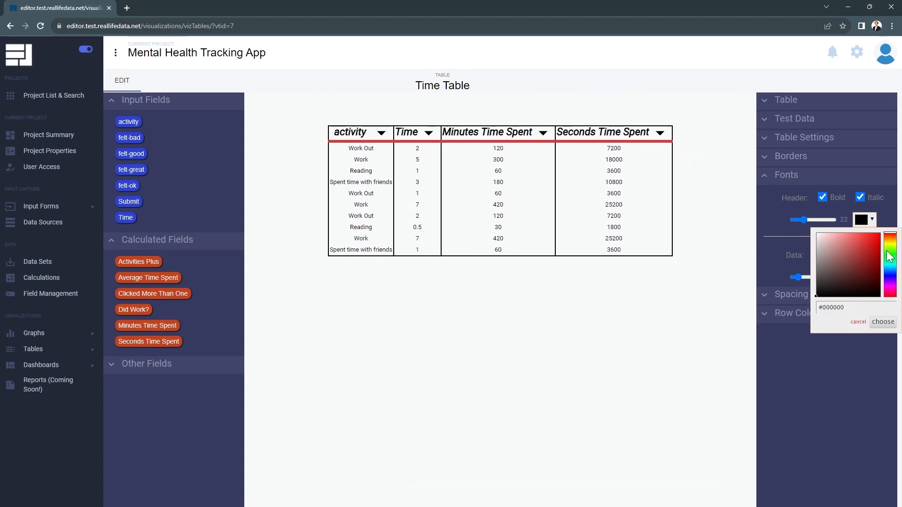
click(890, 276)
drag(861, 241, 857, 245)
click(884, 321)
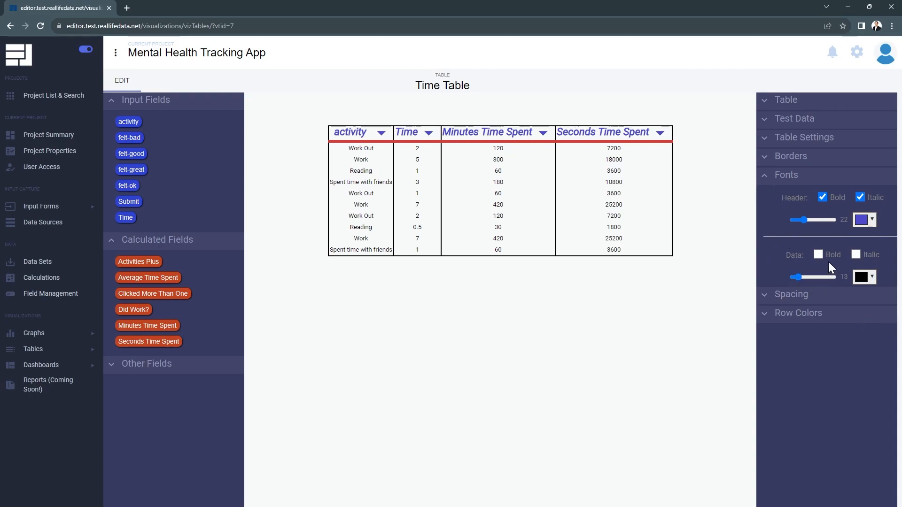
Try bold text for the table's data rows and switch it off again.
click(818, 254)
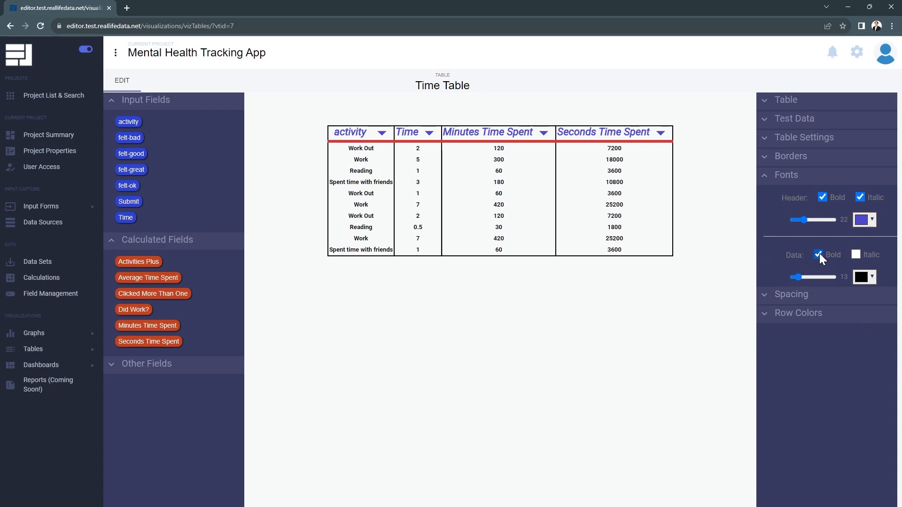
click(819, 254)
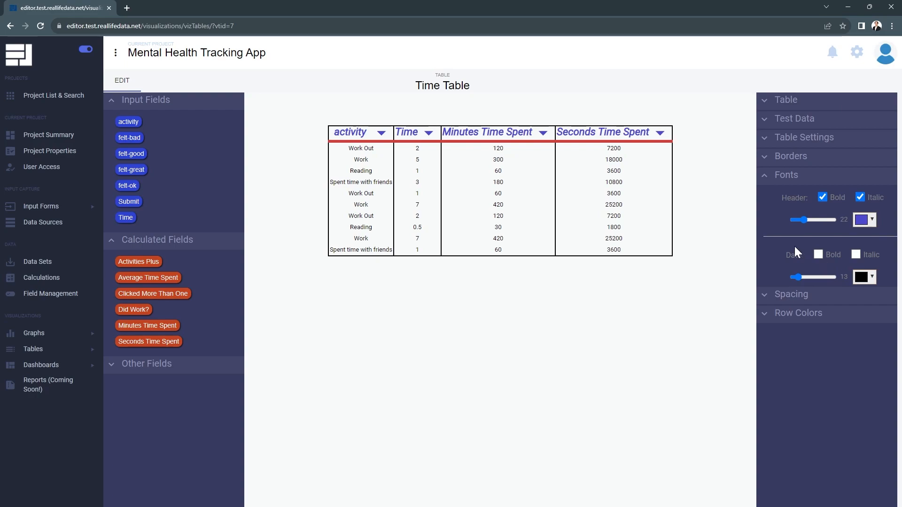
click(771, 176)
Set the table's horizontal spacing to 30 and its vertical spacing to 5.
click(782, 196)
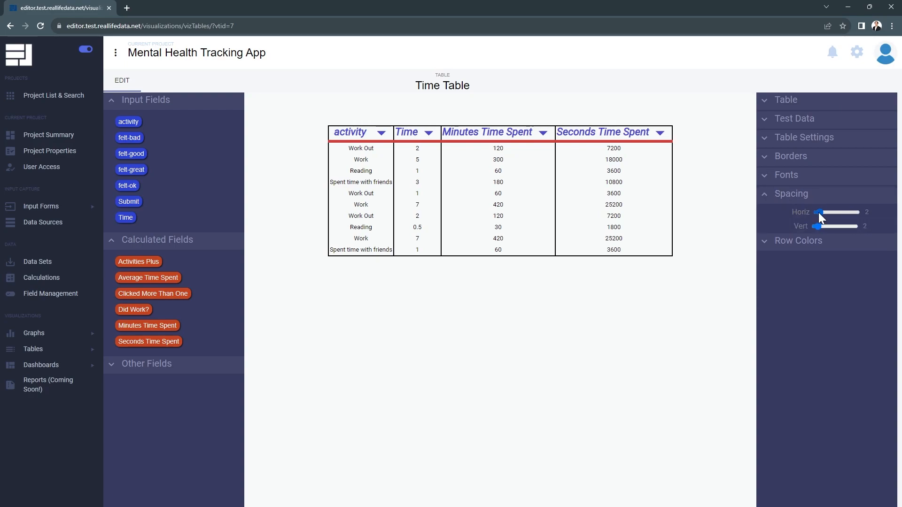
drag(819, 212, 856, 213)
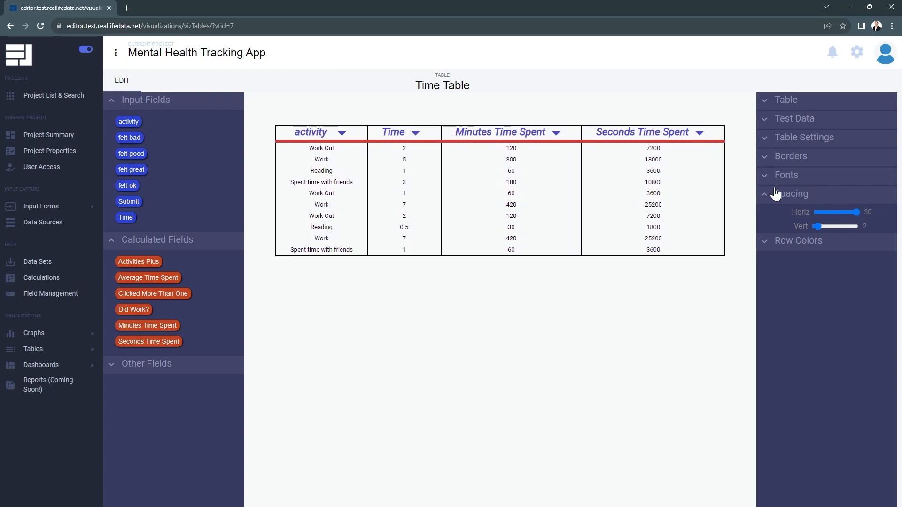
drag(818, 225, 822, 226)
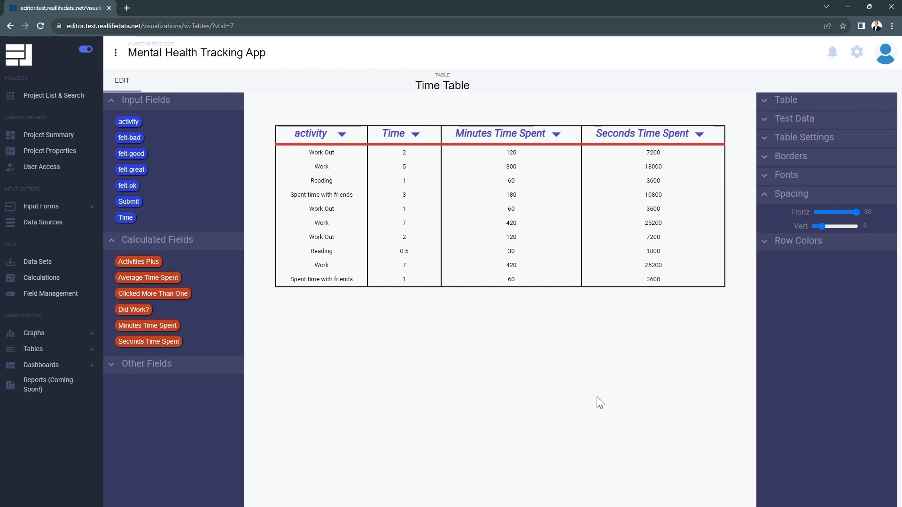
click(776, 194)
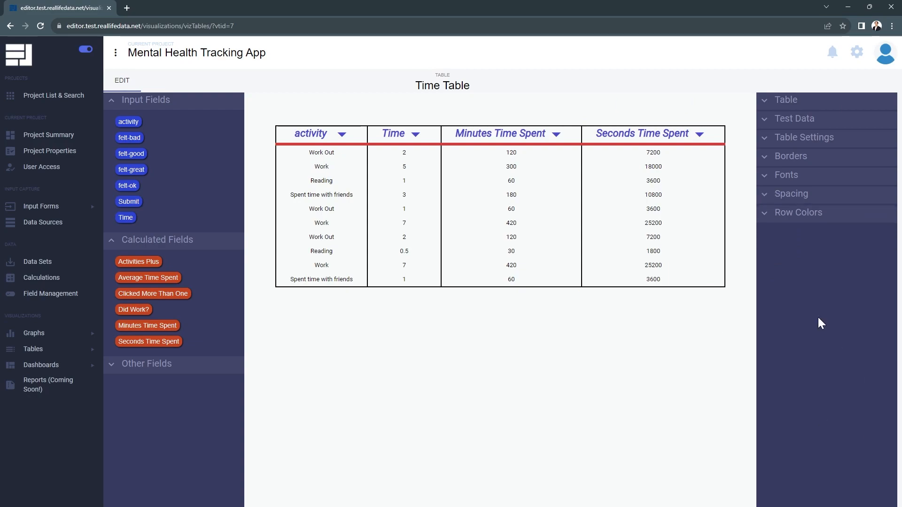
Add a second row colour in grey so the table's data rows alternate.
click(782, 220)
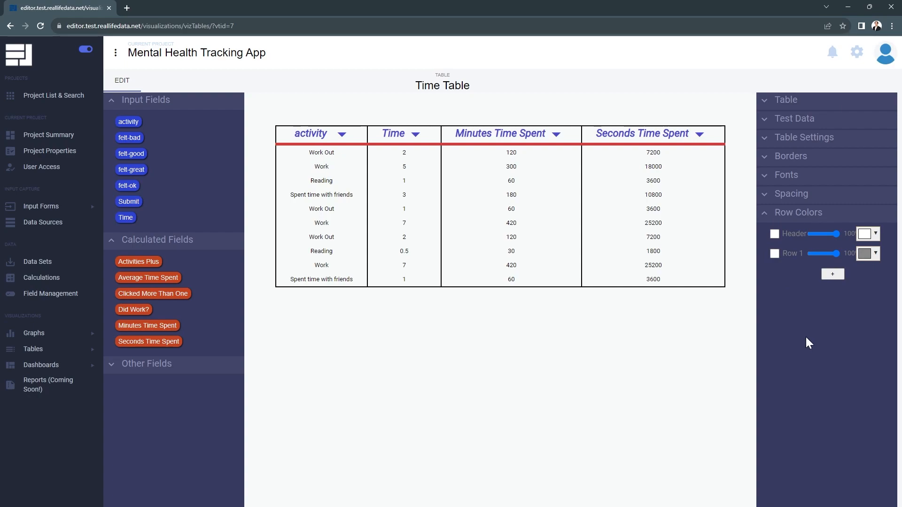
click(832, 275)
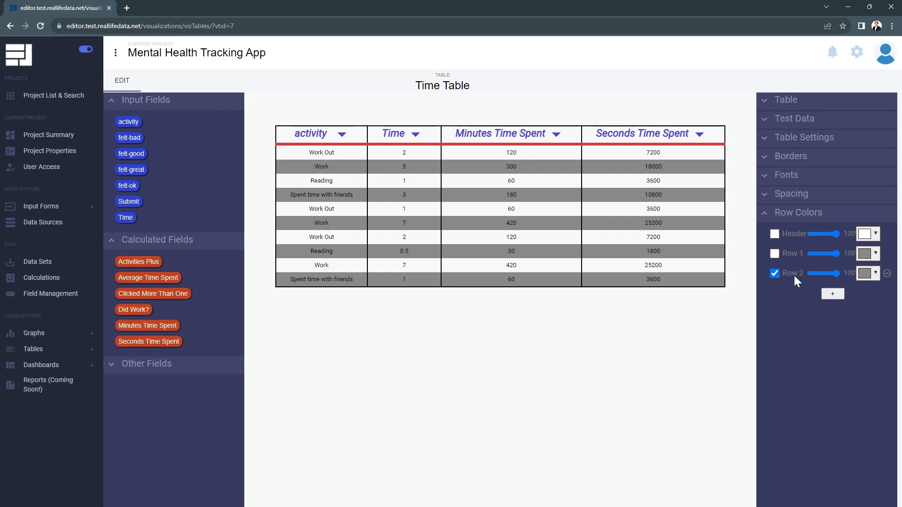
Try a third alternating row colour in red and remove it again.
click(831, 293)
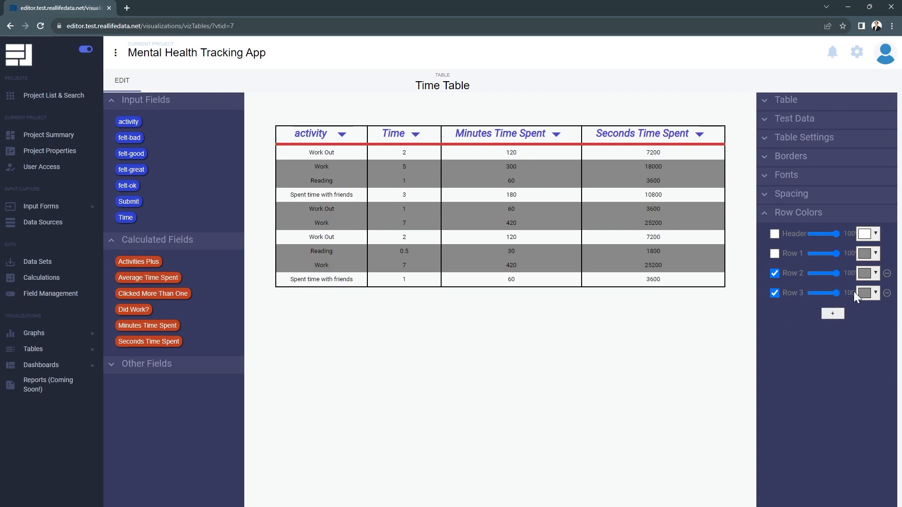
click(863, 294)
click(871, 325)
click(886, 394)
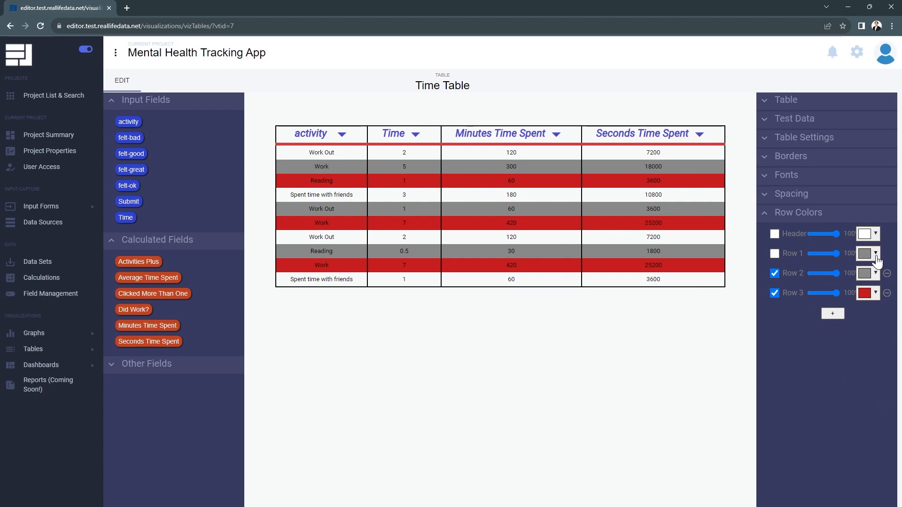
click(887, 293)
Set the Row 2 colour's opacity to 50% and enable the Row 1 colour at 10%.
drag(836, 273, 822, 274)
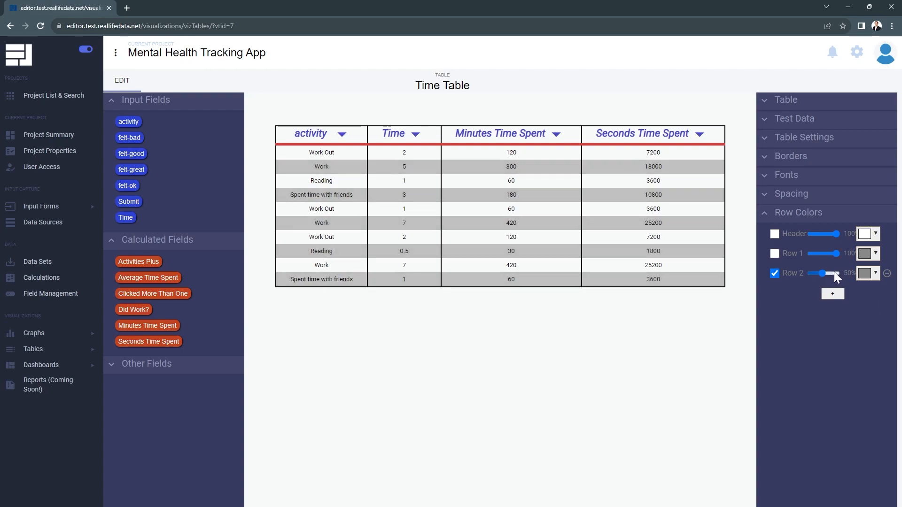
click(774, 253)
click(811, 254)
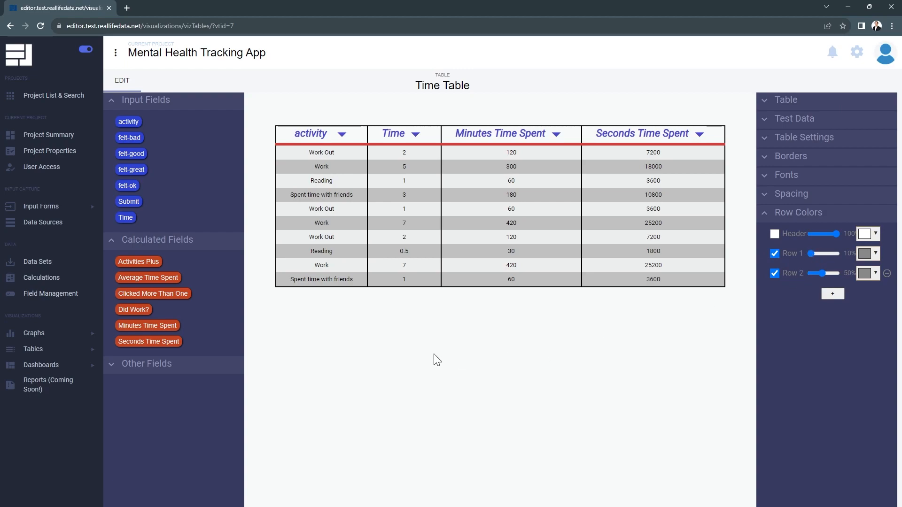
Change the activity column's label to "Activity" with a capital A.
drag(301, 208, 315, 197)
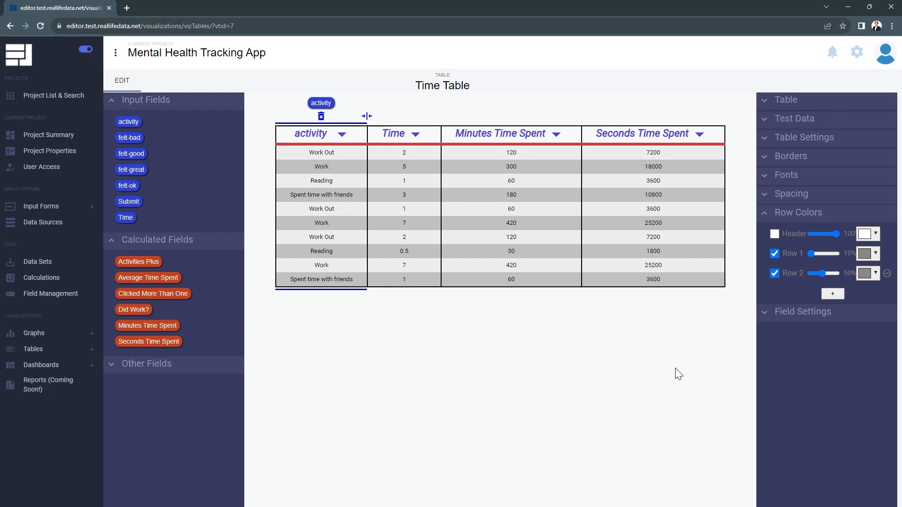
click(783, 318)
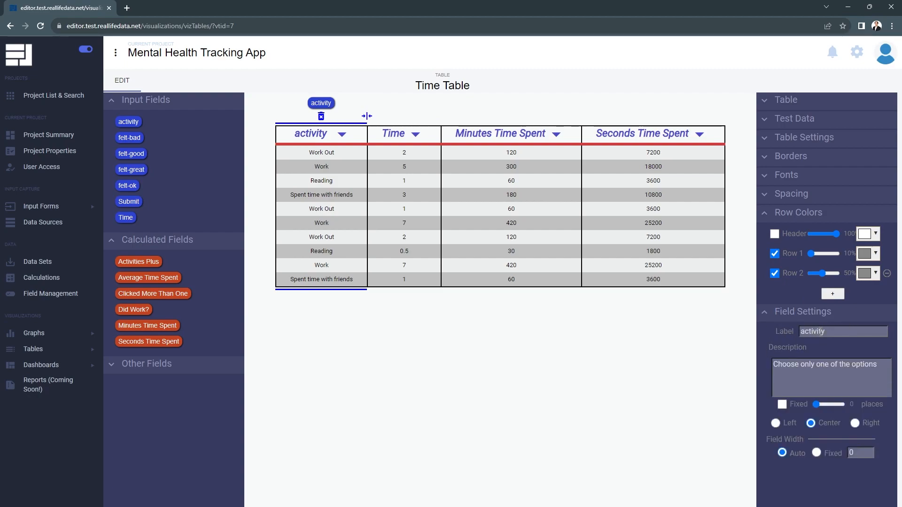
click(806, 331)
key(BackSpace)
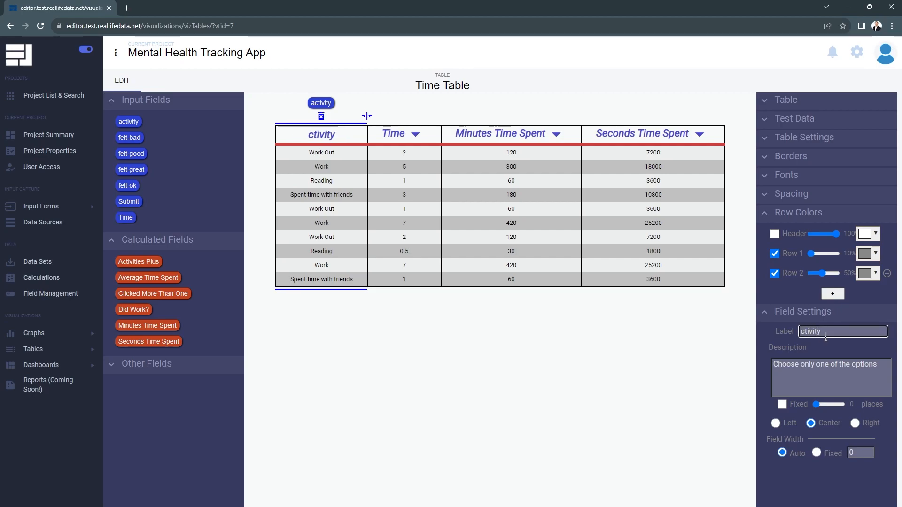
text(A)
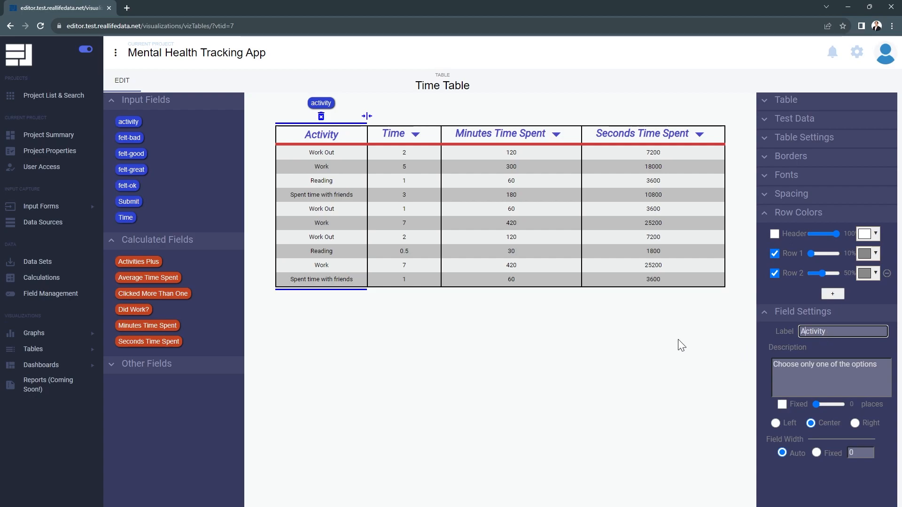
click(849, 346)
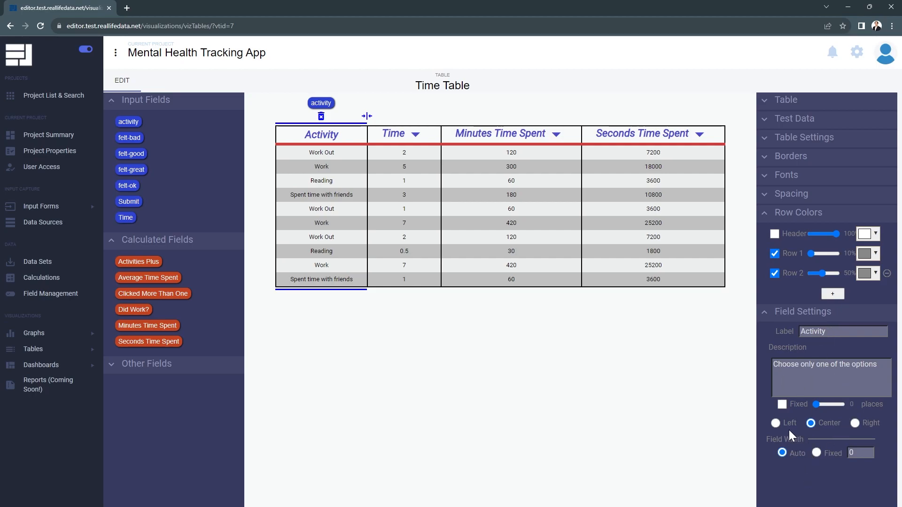
Try left and right alignment for the Activity column and return it to centre.
click(776, 423)
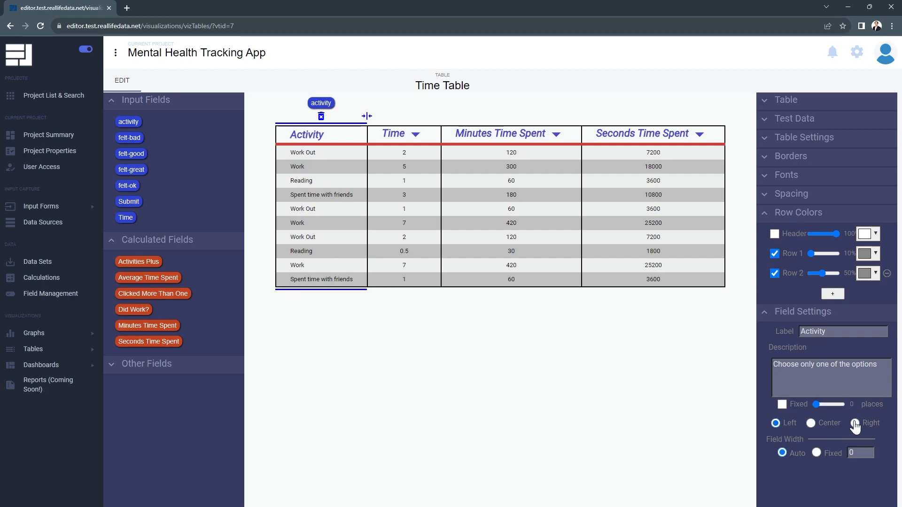
click(855, 424)
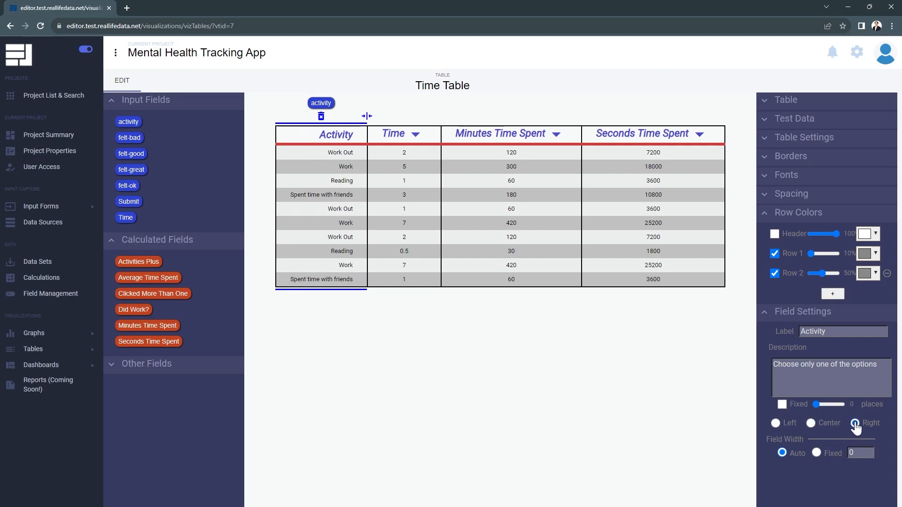
click(811, 423)
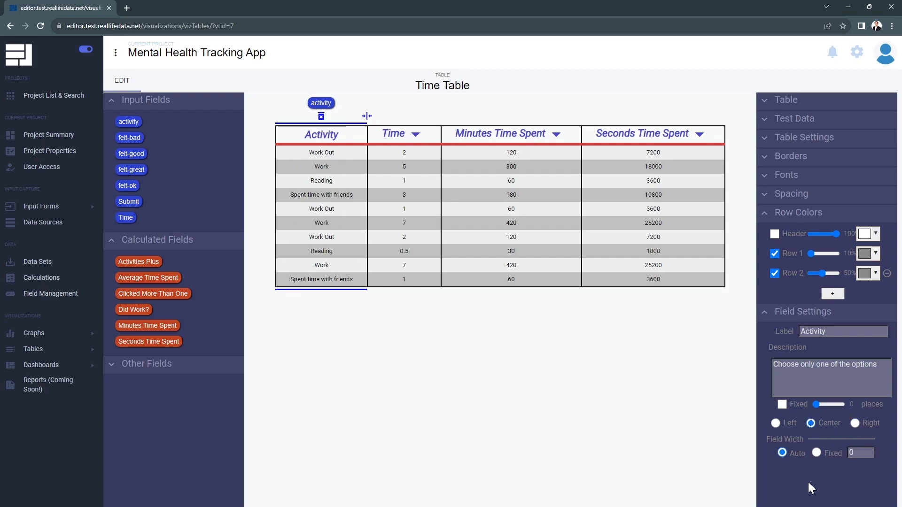
Give the Activity column a fixed field width of 300.
click(816, 454)
click(860, 456)
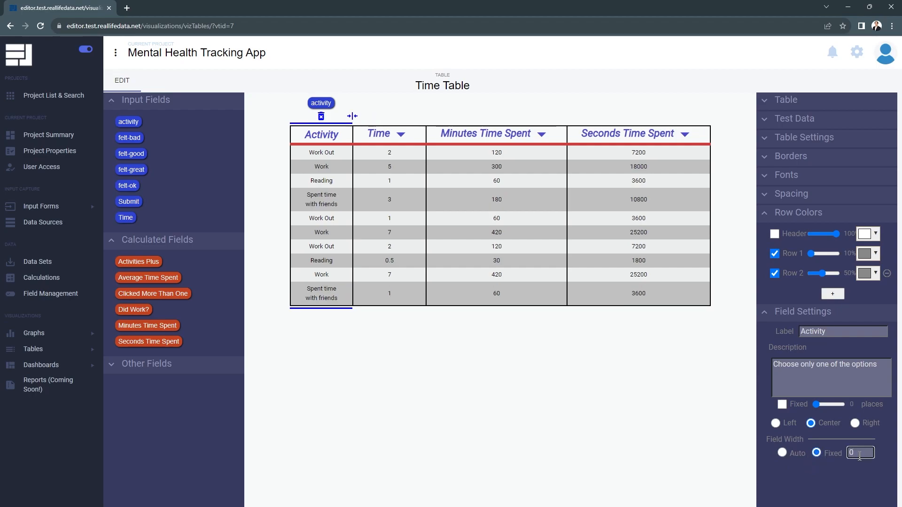
text(300)
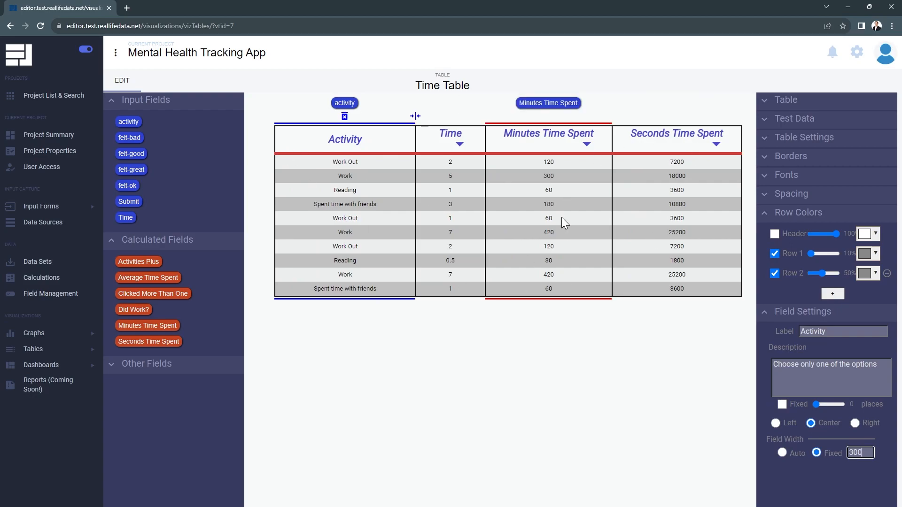
click(791, 490)
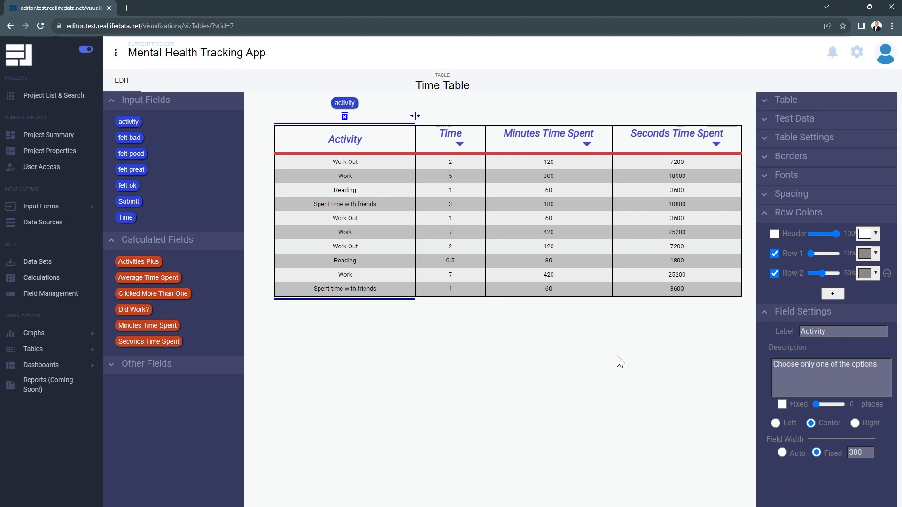
Review the Minutes Time Spent column's field settings, including its fixed decimal places option.
click(560, 207)
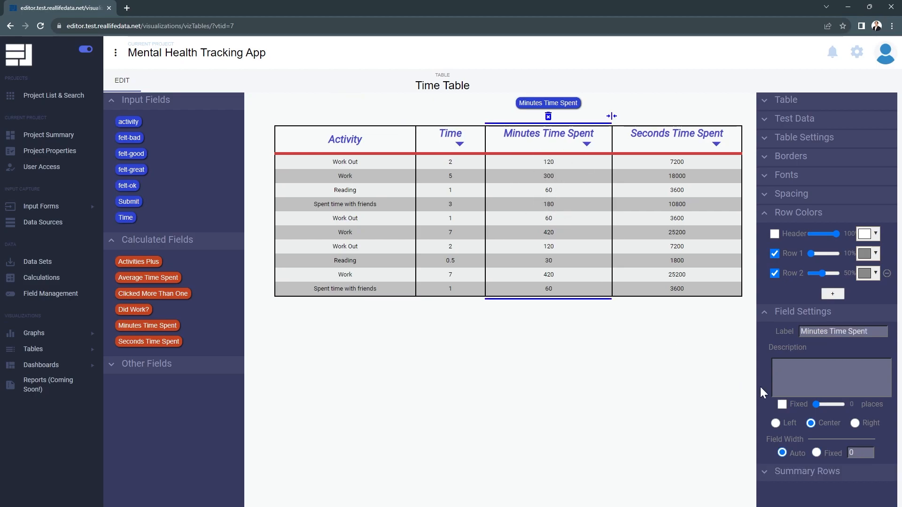
click(782, 405)
click(773, 310)
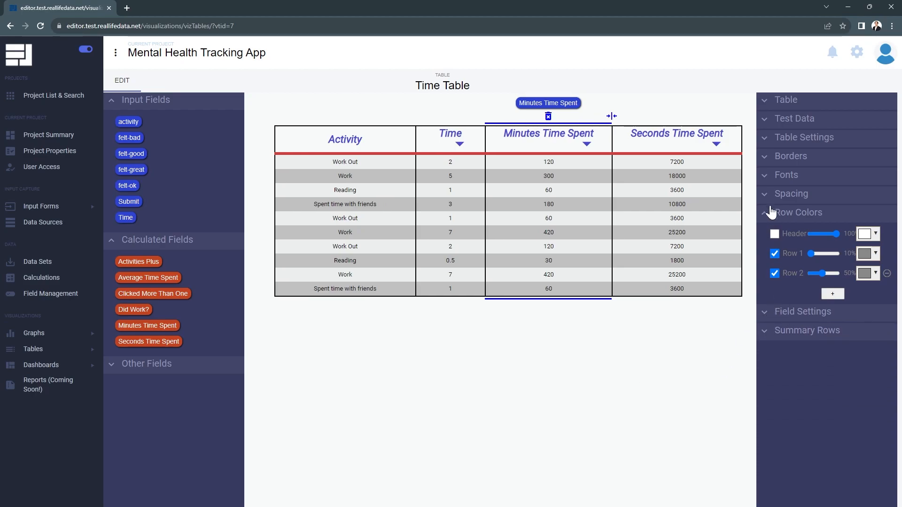
click(771, 212)
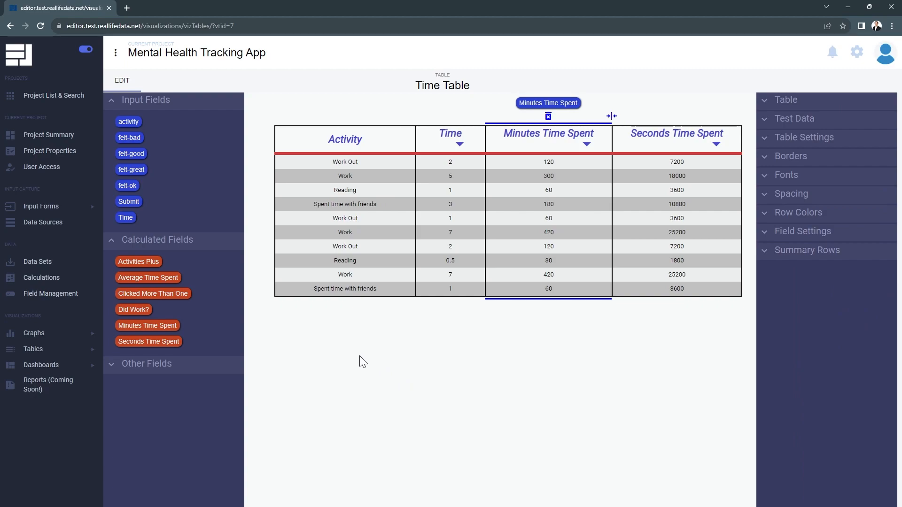
Add a new table from the project's table management page and open it for editing.
click(59, 350)
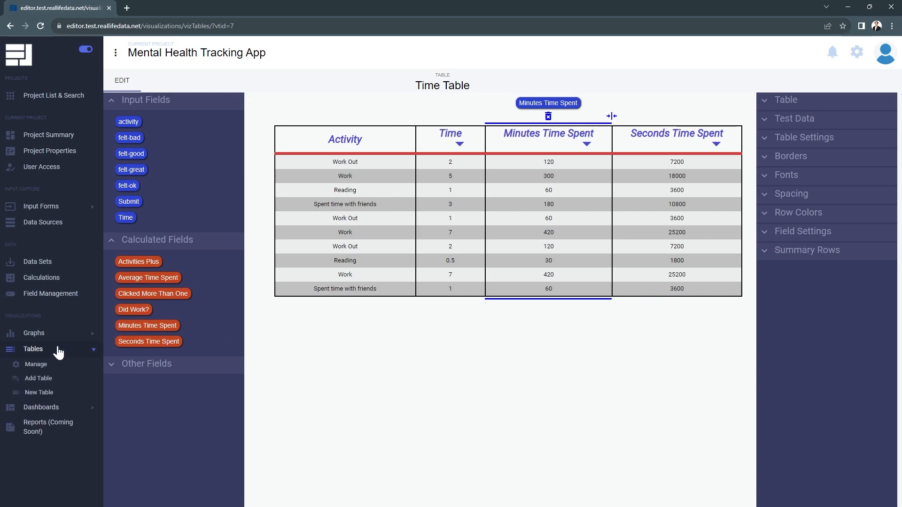
click(35, 366)
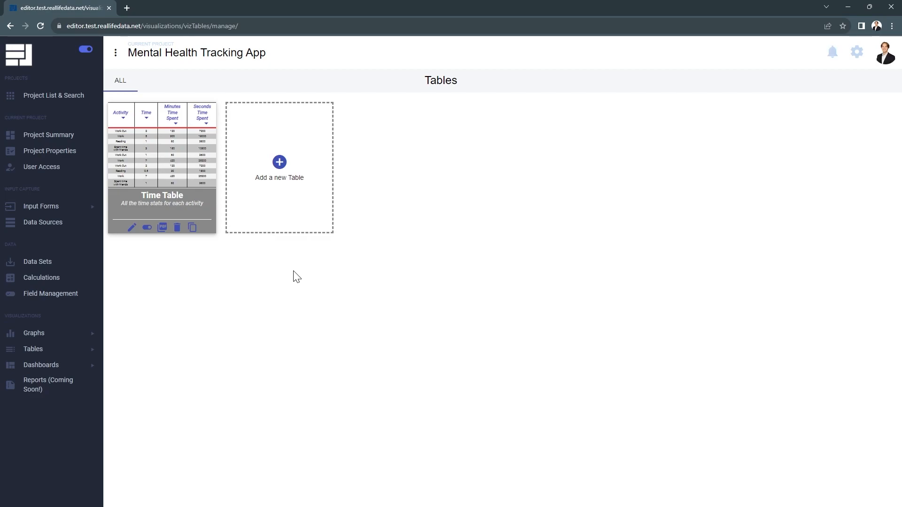
click(286, 177)
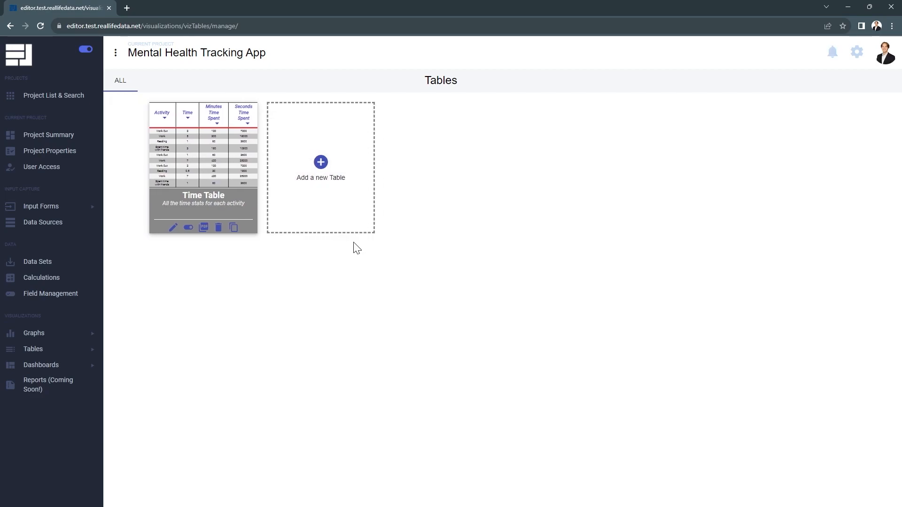
click(173, 126)
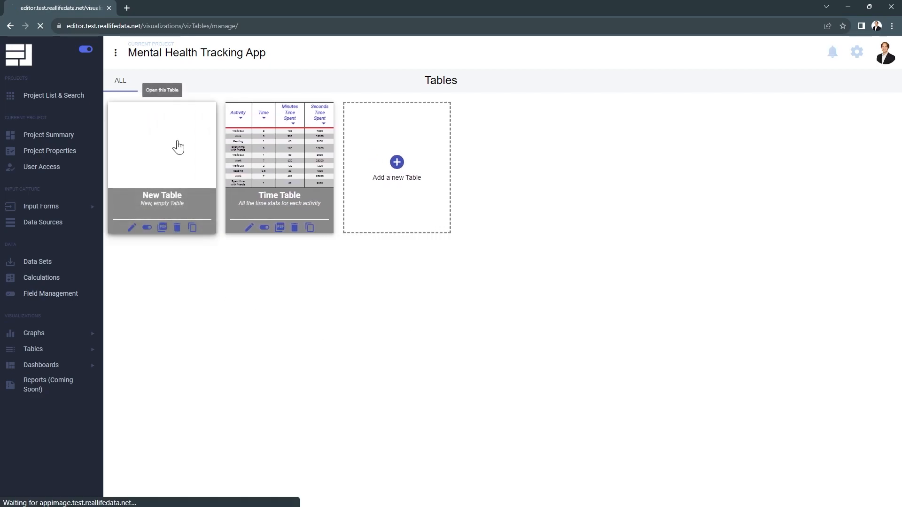
Rename the new table as "Time Per Activity".
click(785, 101)
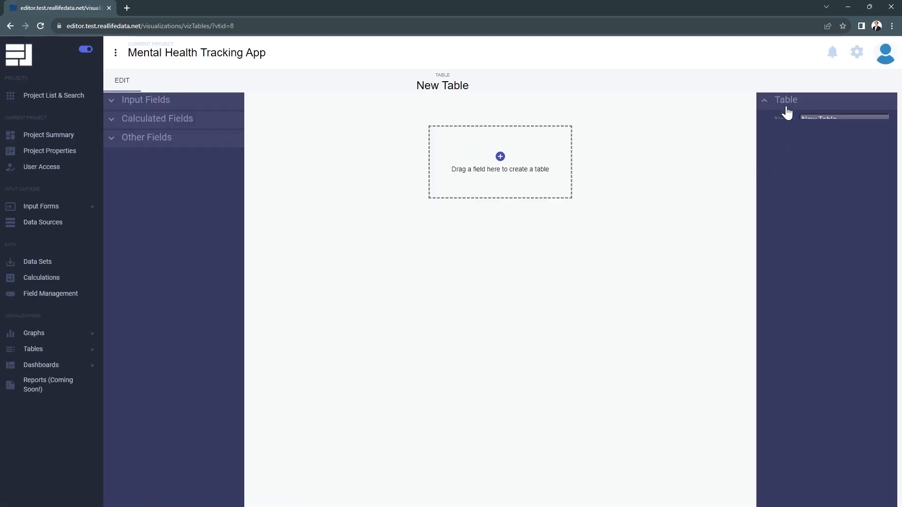
triple_click(818, 119)
text(Time)
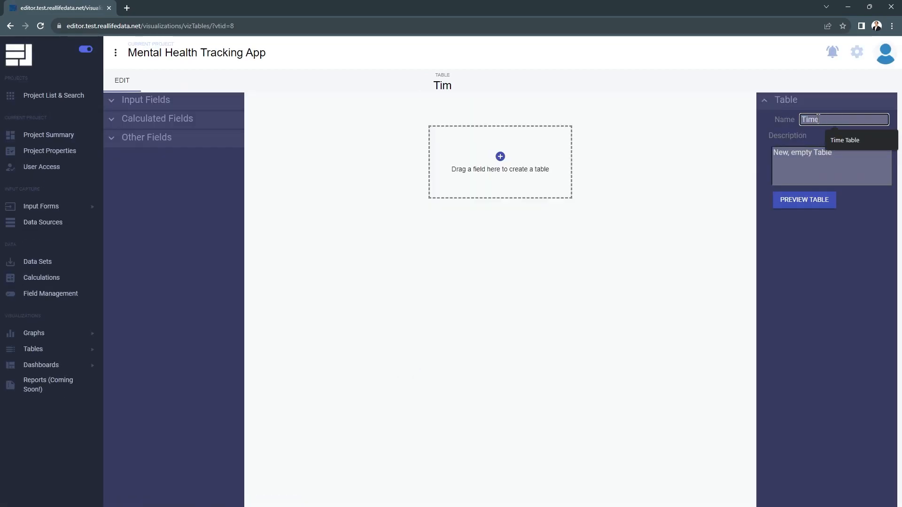
text( Per Activity)
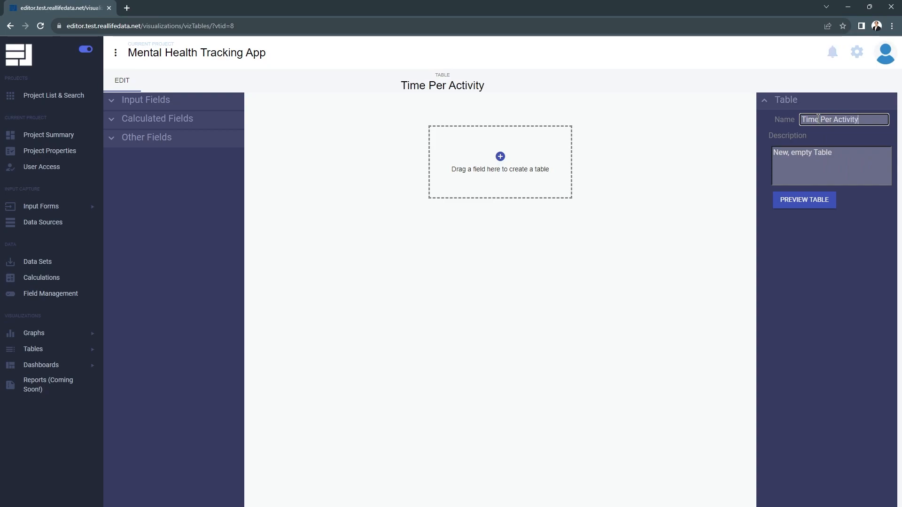
click(854, 266)
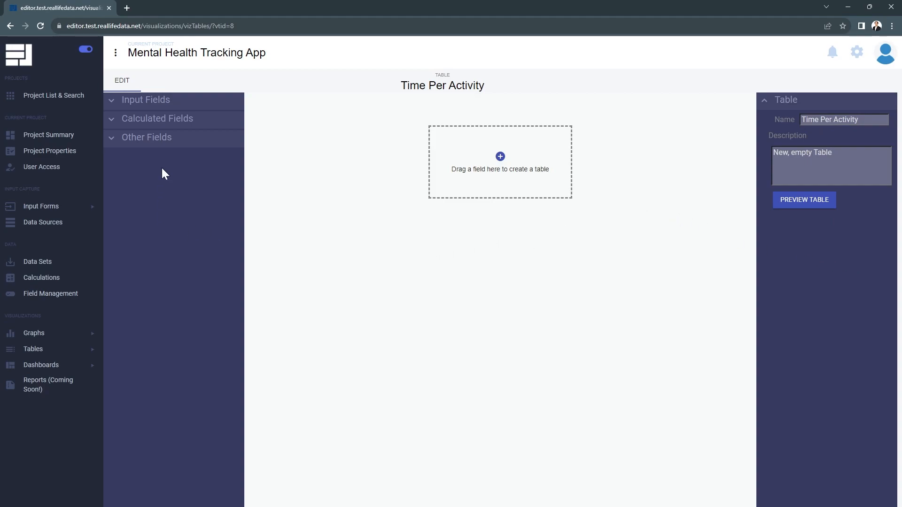
Build the table from the activity input field and the Average Time Spent calculated field.
click(159, 104)
drag(127, 122, 486, 185)
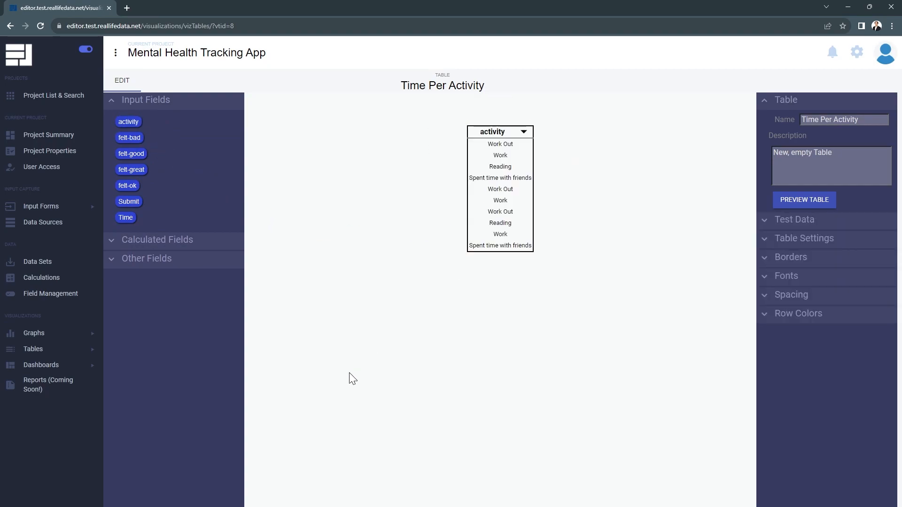
click(159, 241)
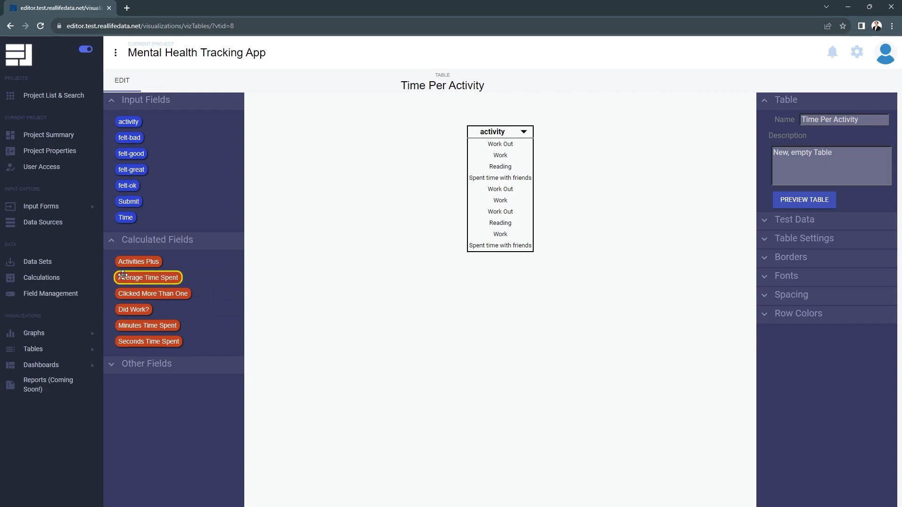
drag(136, 277, 535, 194)
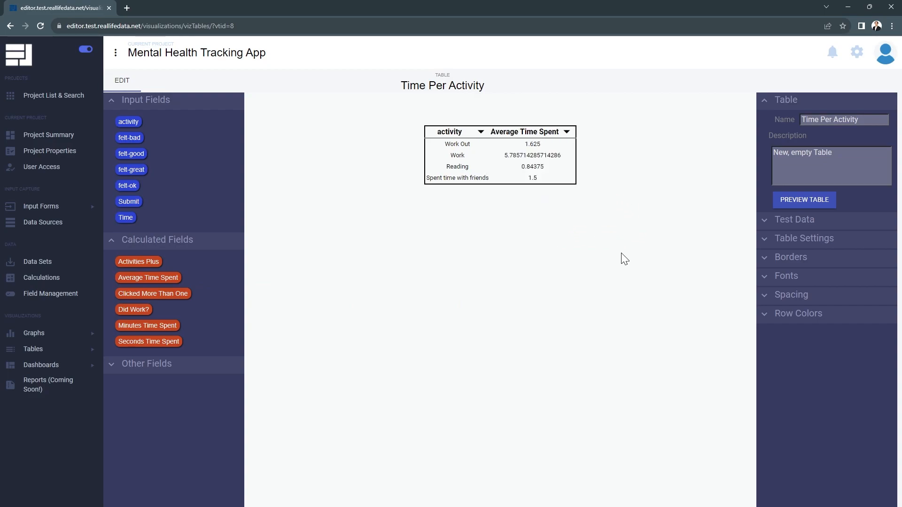